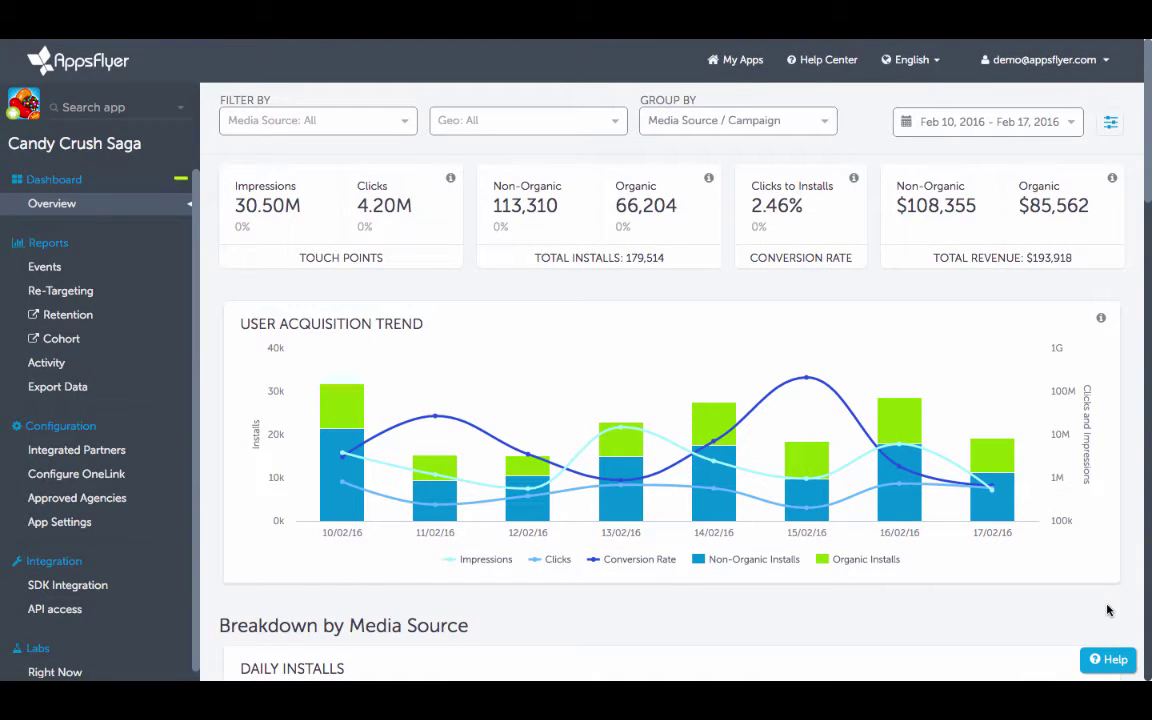
# - Filter the Candy Crush Saga dashboard to the Facebook Ads media source
pyautogui.scroll(-3, 1107, 610)
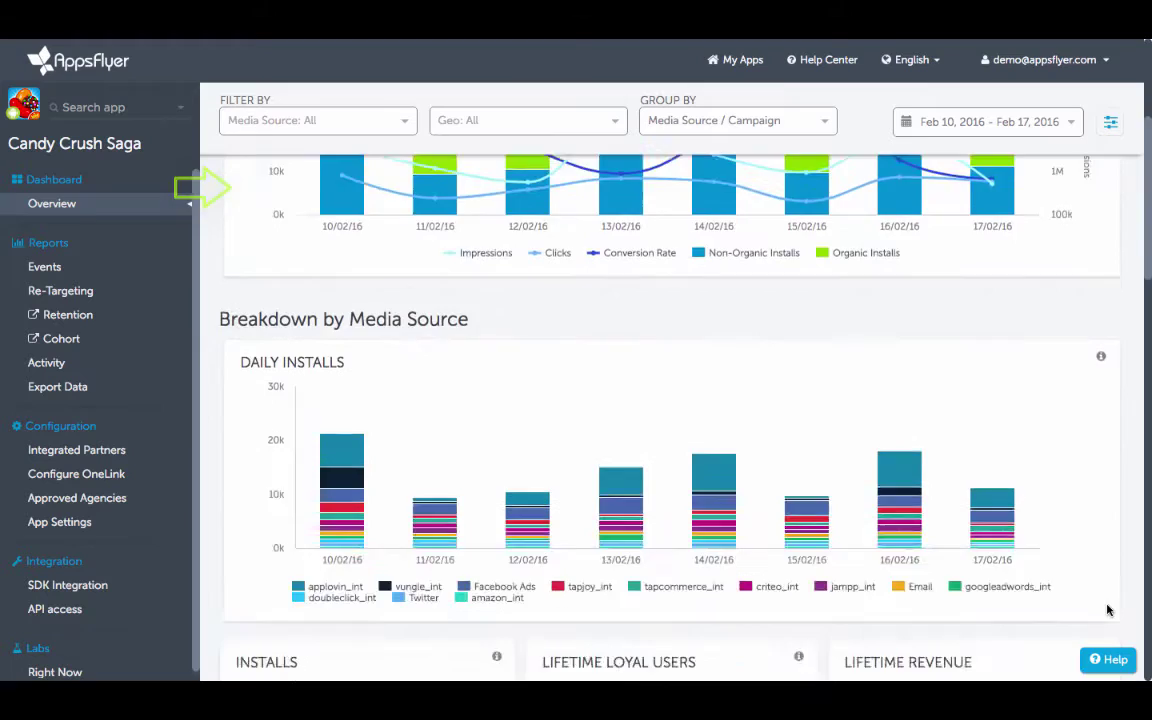
pyautogui.scroll(-2, 1107, 610)
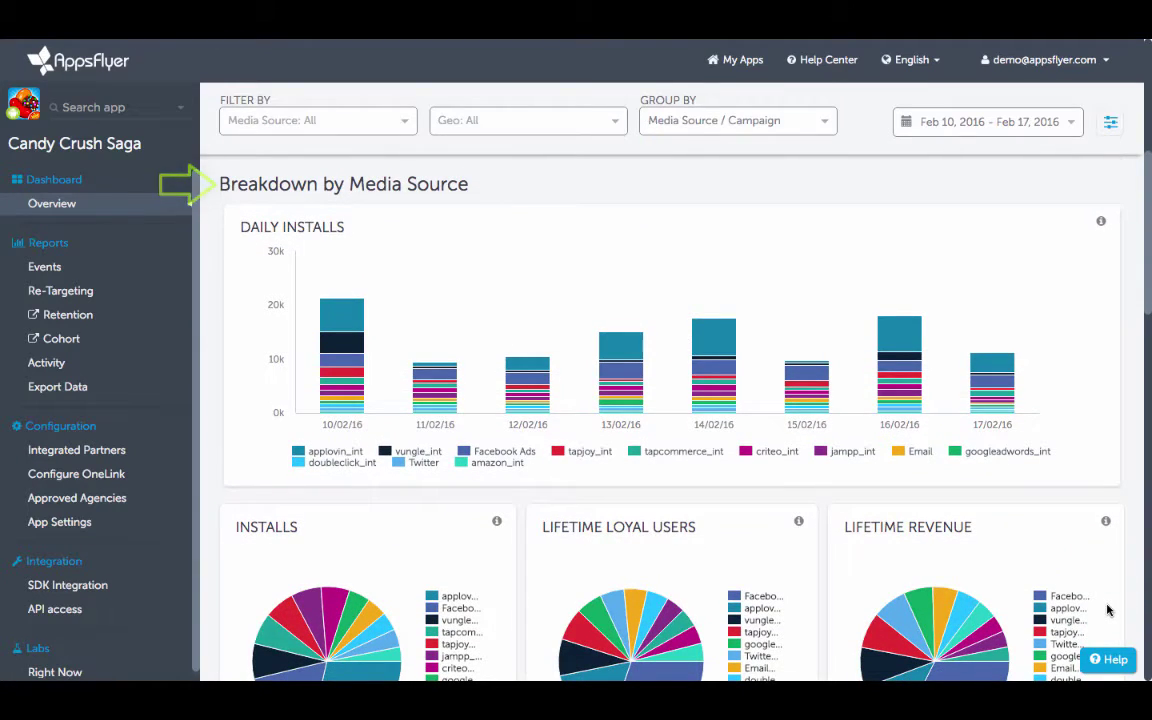
pyautogui.scroll(-3, 1107, 610)
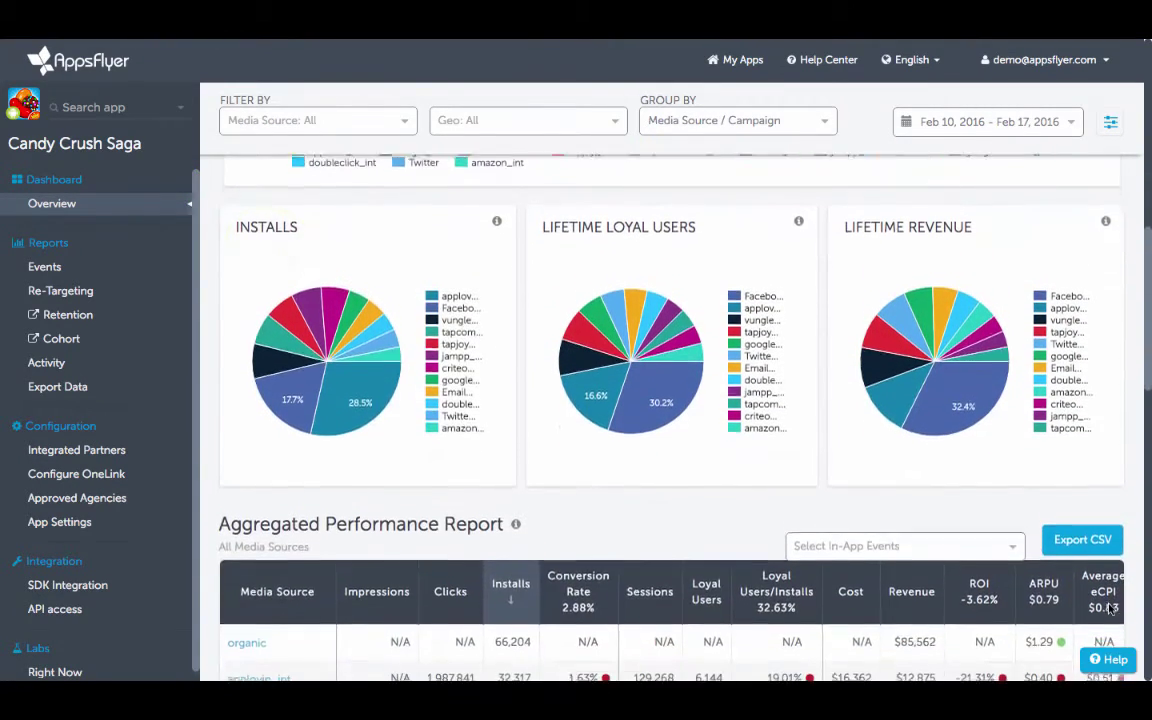
pyautogui.scroll(-1, 1110, 607)
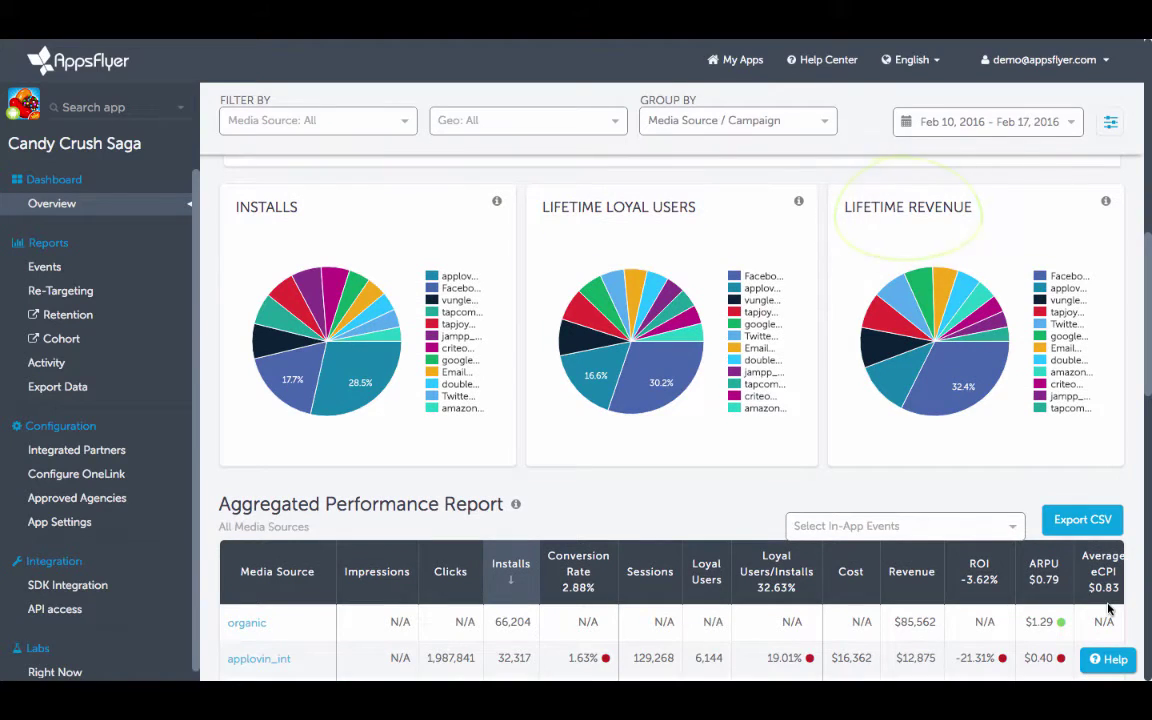
pyautogui.scroll(-4, 1107, 608)
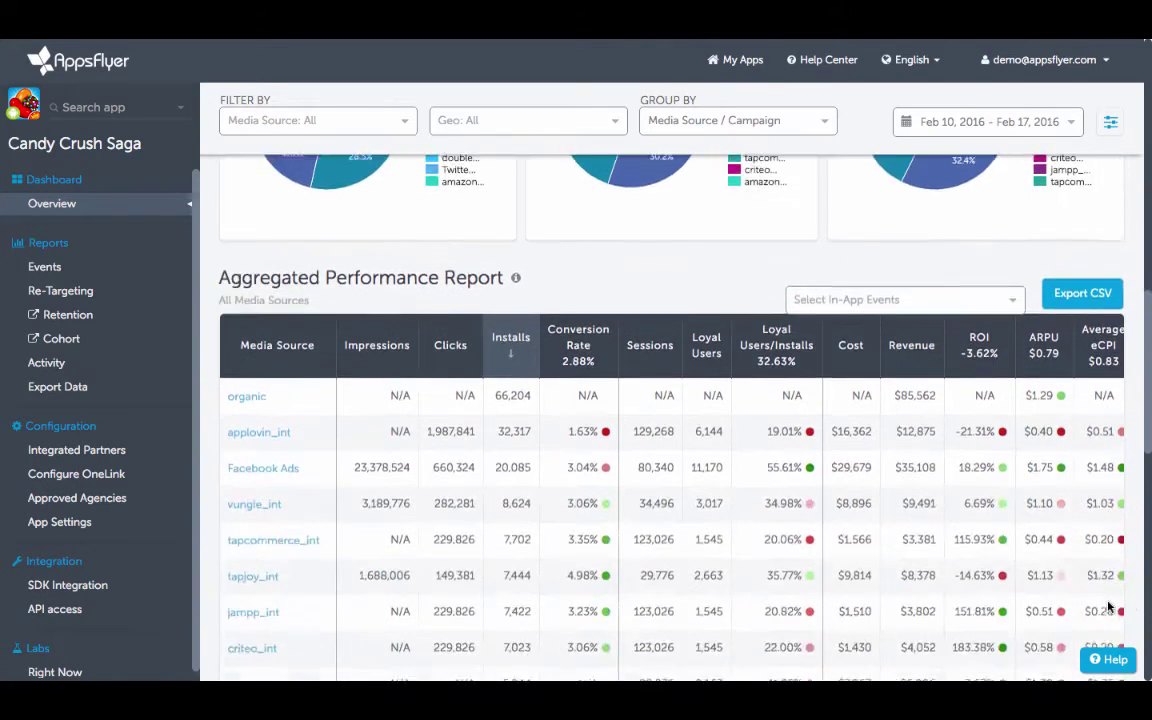
pyautogui.scroll(-2, 1107, 602)
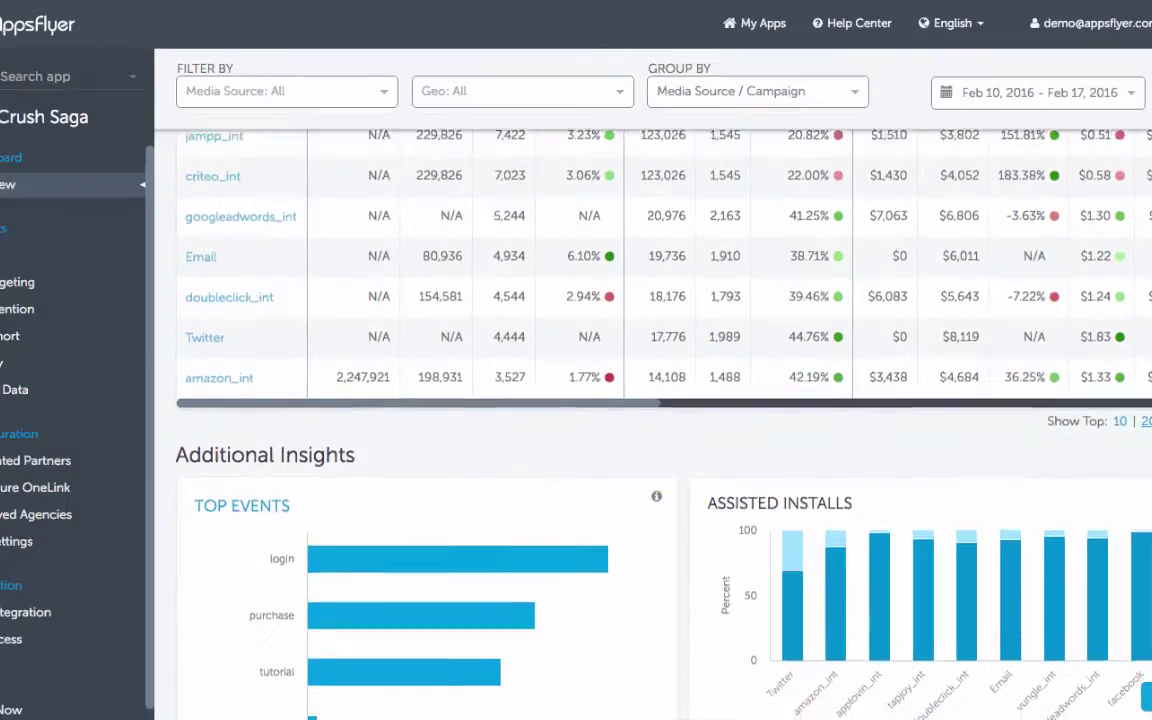
pyautogui.scroll(-4, 600, 400)
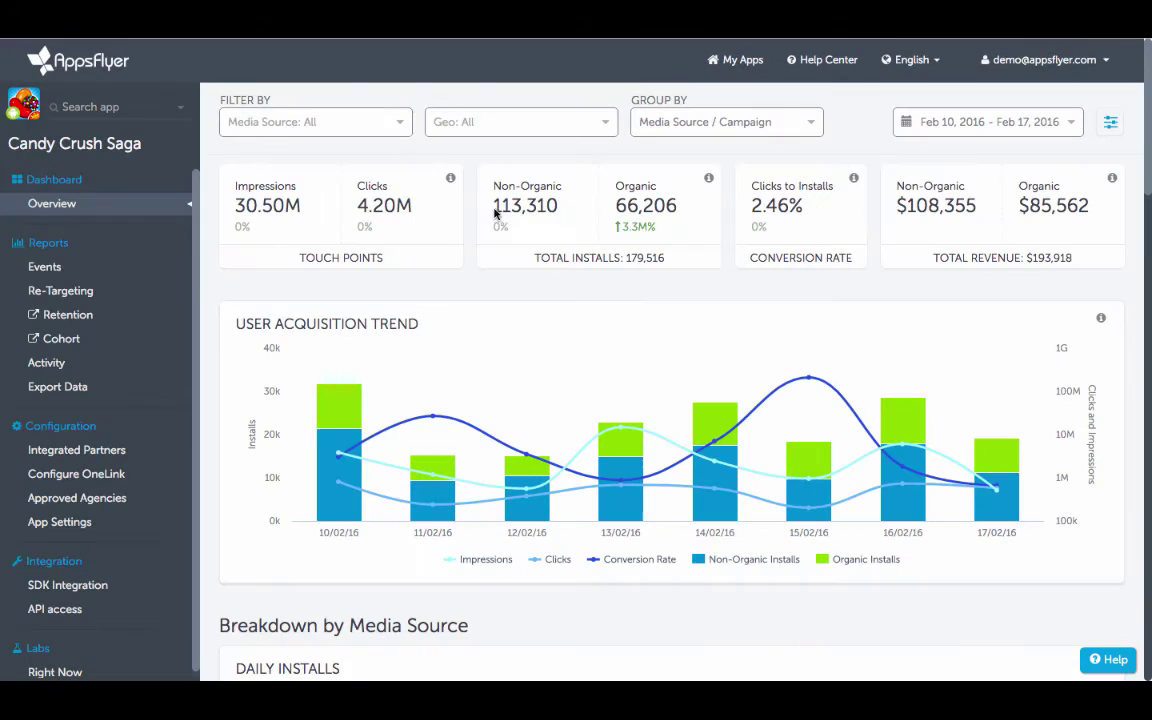
pyautogui.click(405, 126)
pyautogui.write('f')
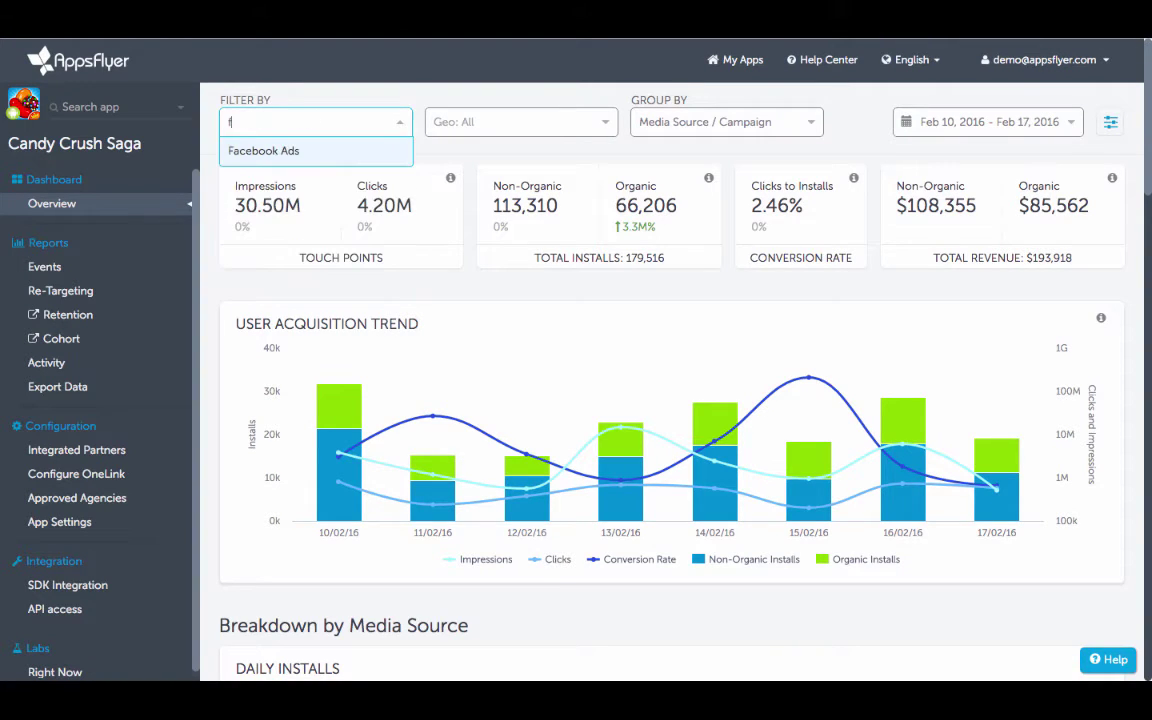
pyautogui.write('ace')
pyautogui.press('Return')
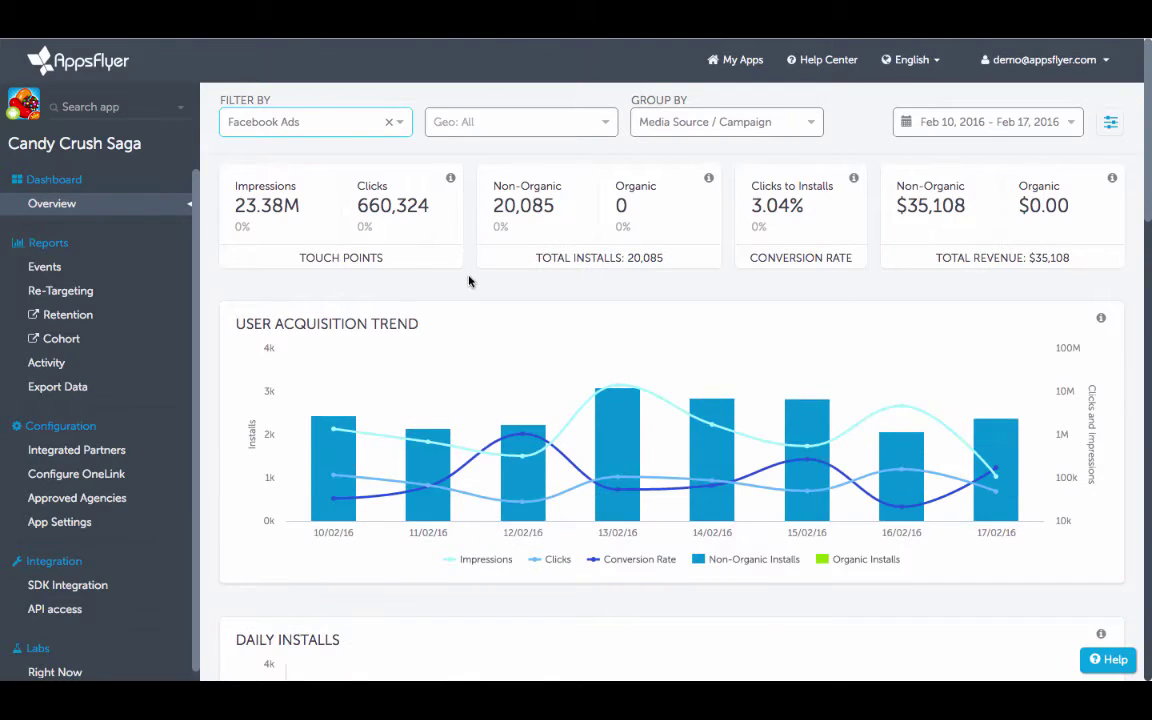
# - Sort the Facebook Ads campaigns by Cost, highest first
pyautogui.scroll(-6, 469, 281)
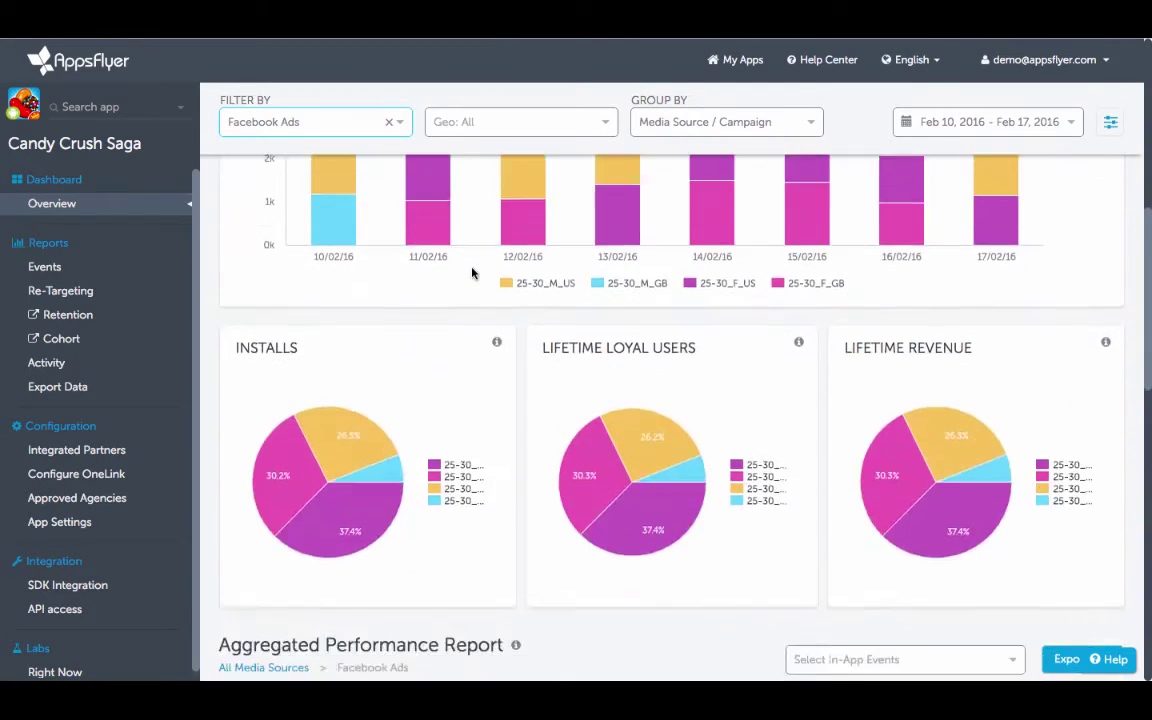
pyautogui.scroll(-5, 472, 272)
pyautogui.click(305, 300)
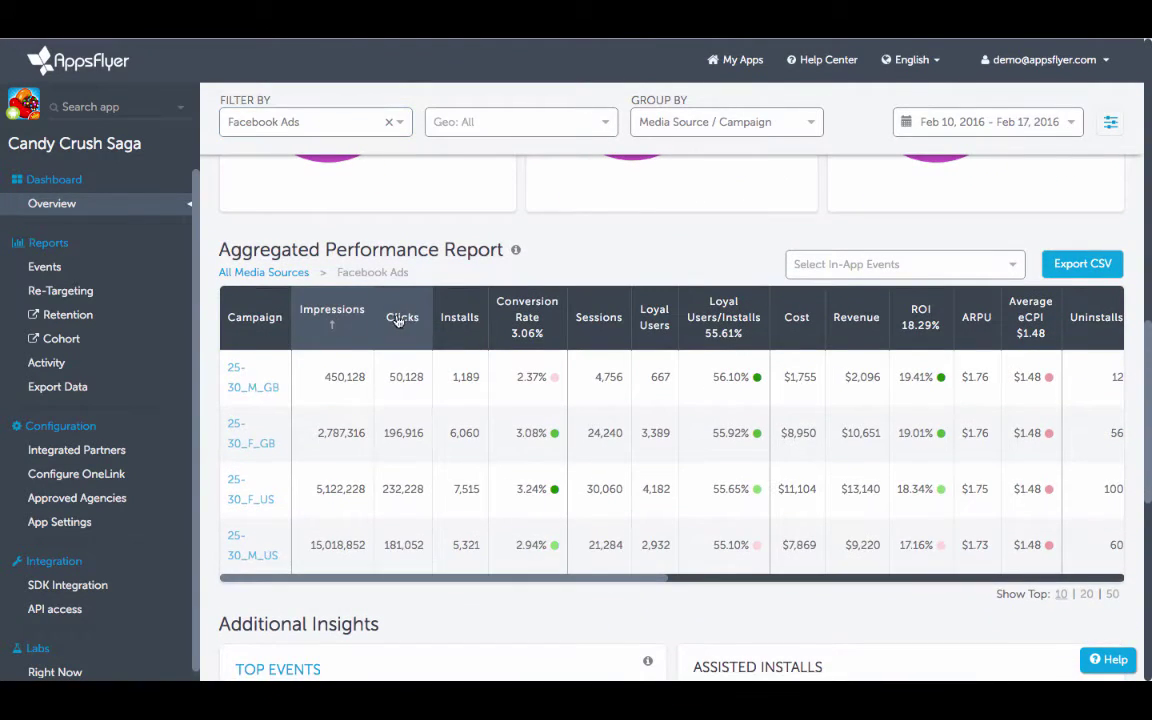
pyautogui.click(398, 320)
pyautogui.click(789, 320)
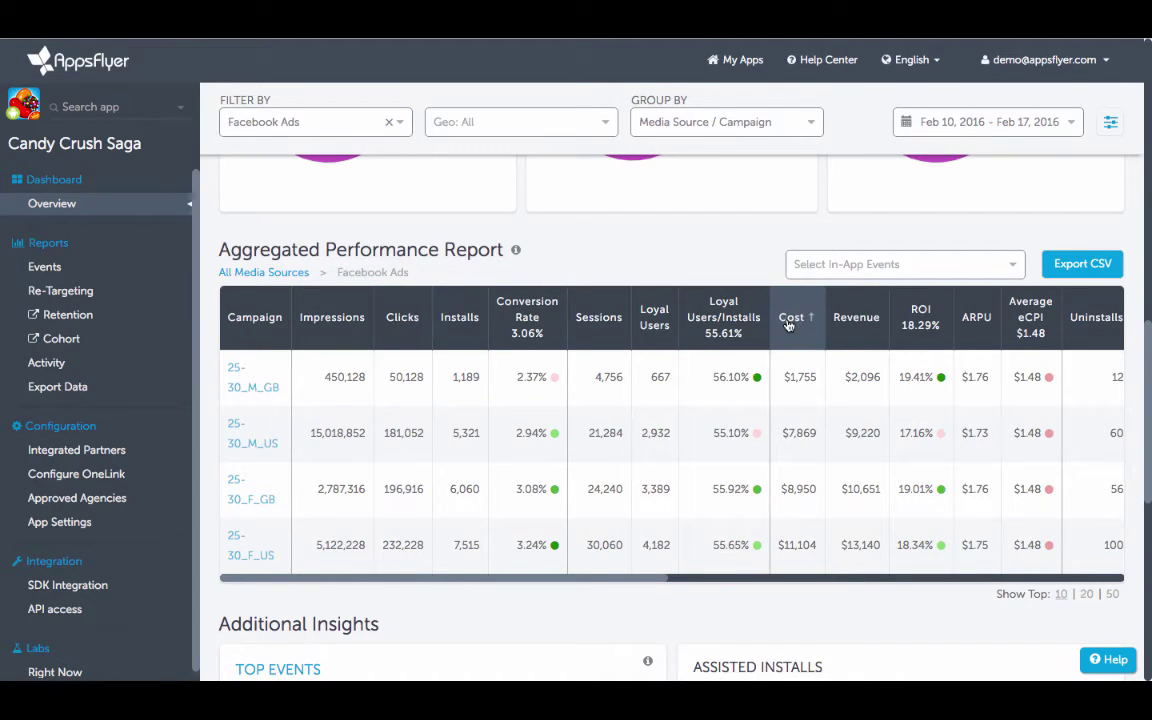
pyautogui.click(789, 320)
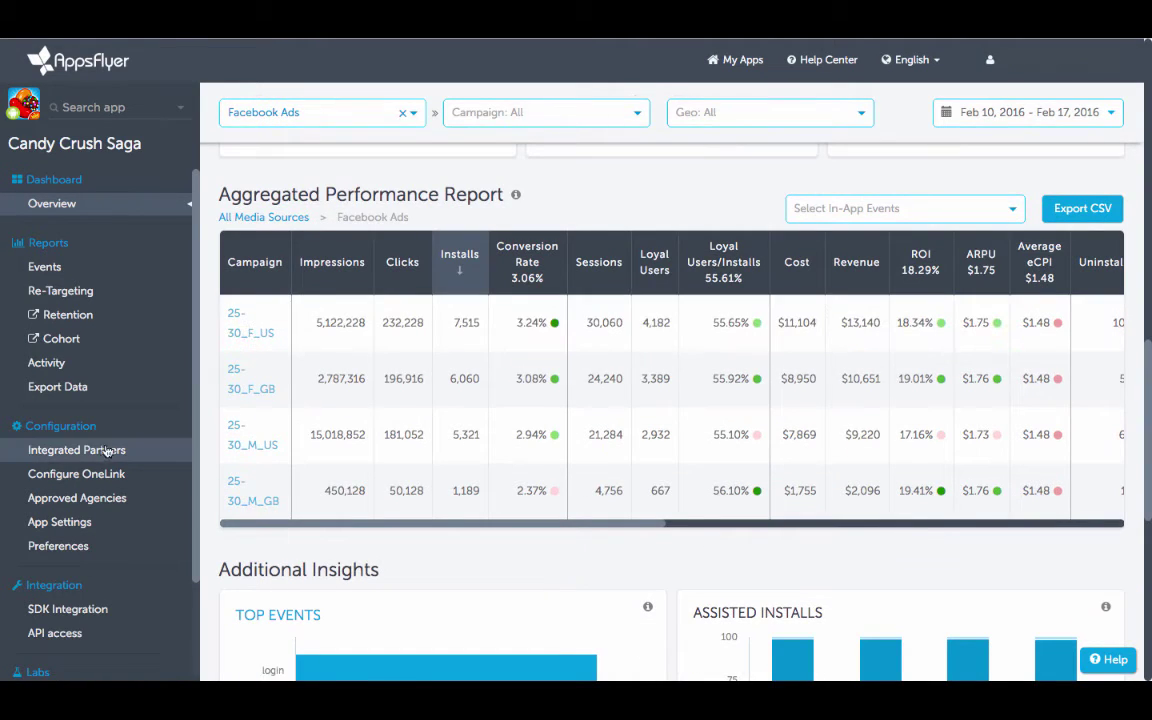
# - Show Integrated Partners filtered to Re-Targeting Network partners
pyautogui.click(100, 450)
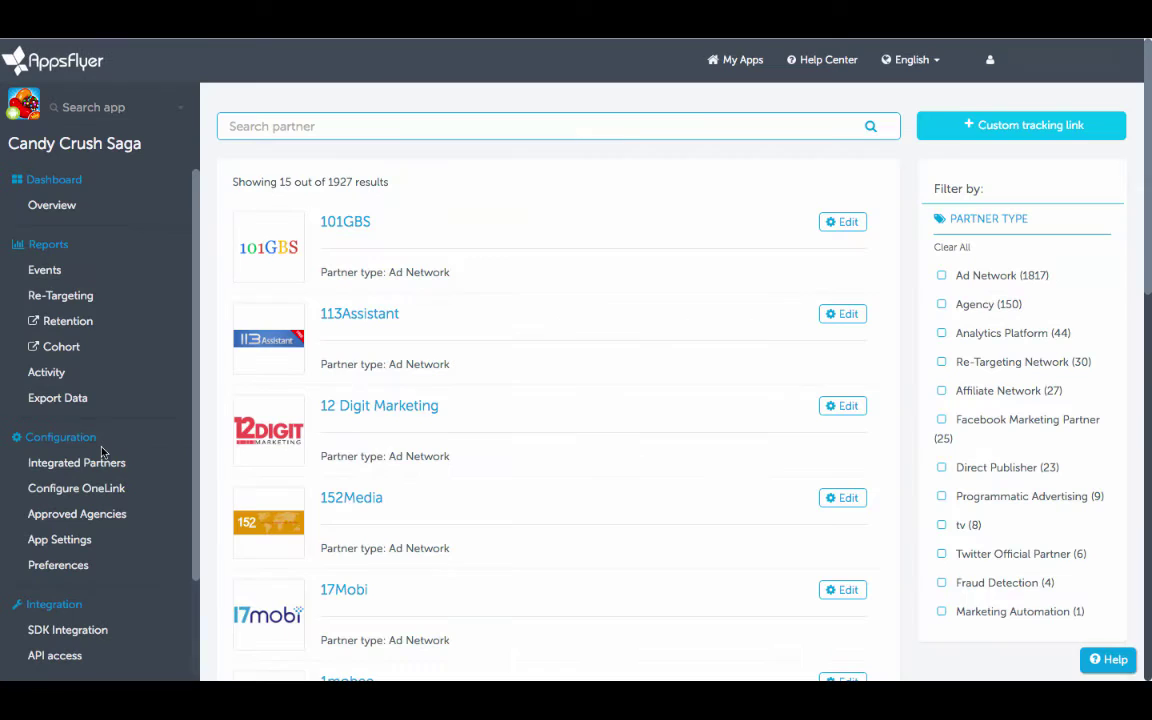
pyautogui.click(268, 127)
pyautogui.click(943, 363)
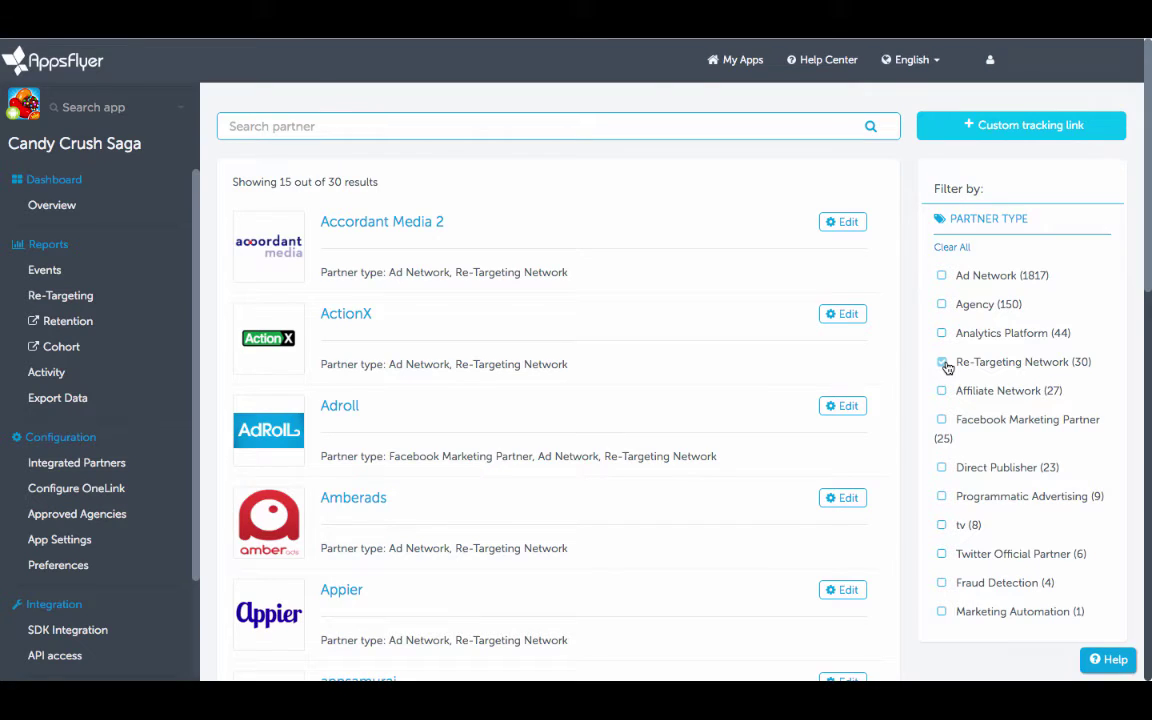
pyautogui.click(943, 365)
# - Search the partner list for 'facebook'
pyautogui.click(518, 127)
pyautogui.write('fac')
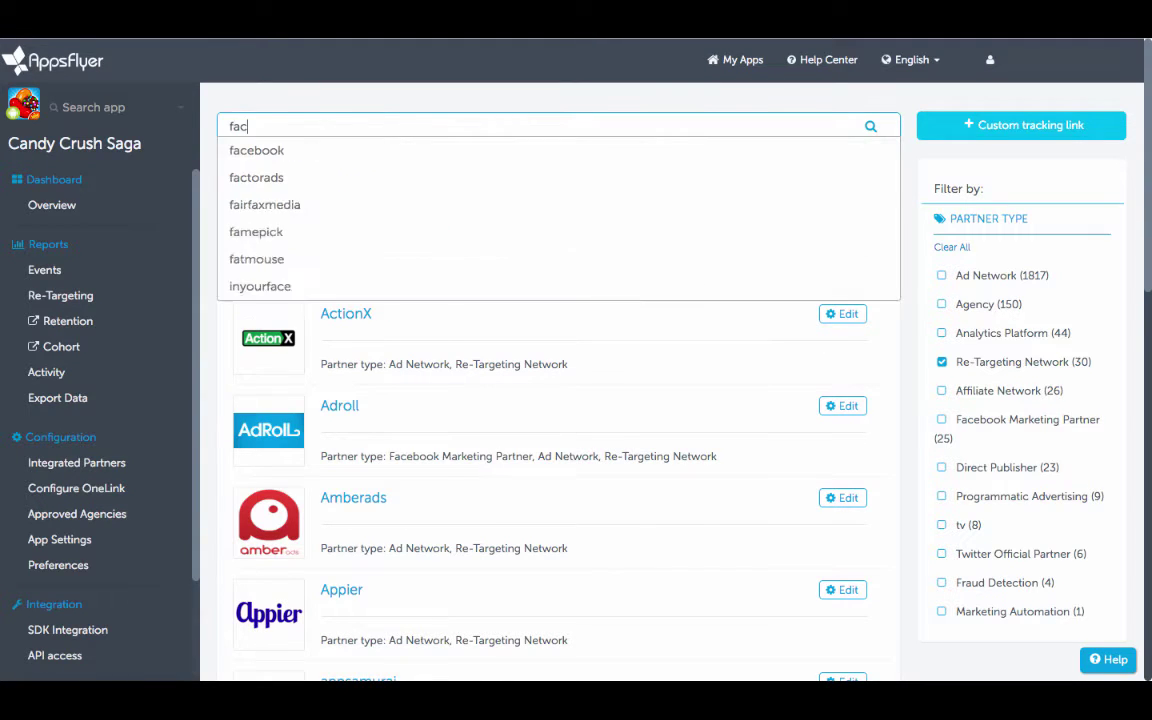
pyautogui.write('ebook')
pyautogui.press('Return')
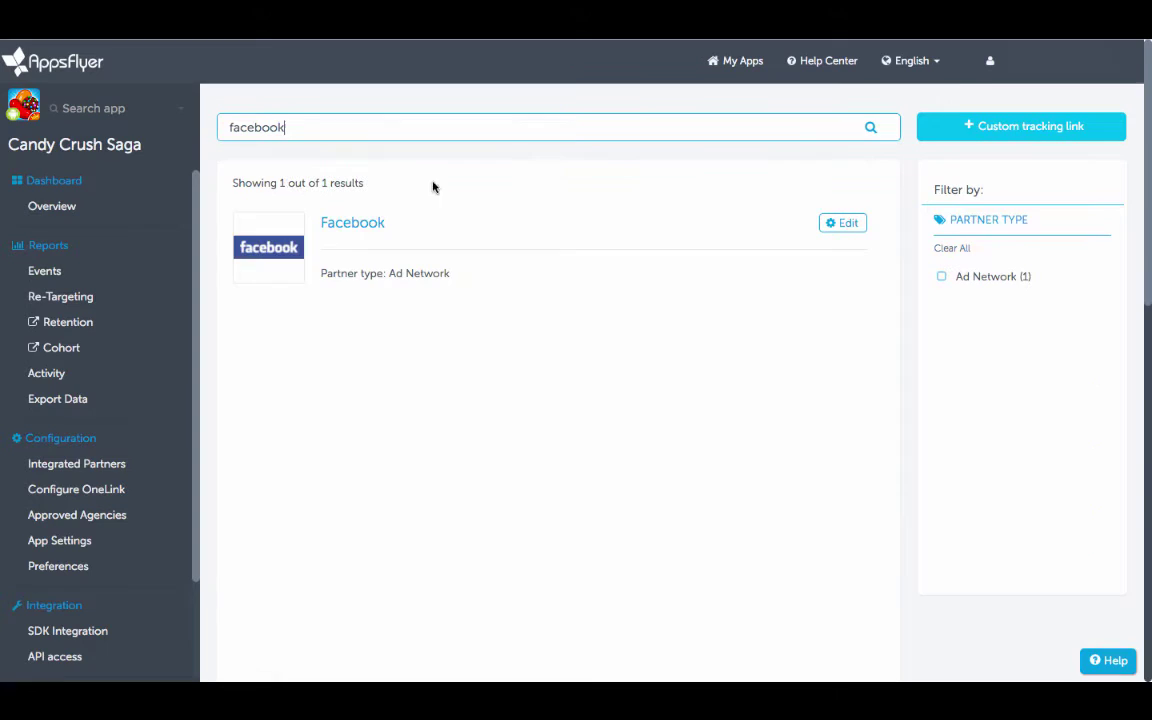
# - In Facebook's configuration, turn Ads Retargeting on with 28-day click and 1-day view-through lookback
pyautogui.click(352, 225)
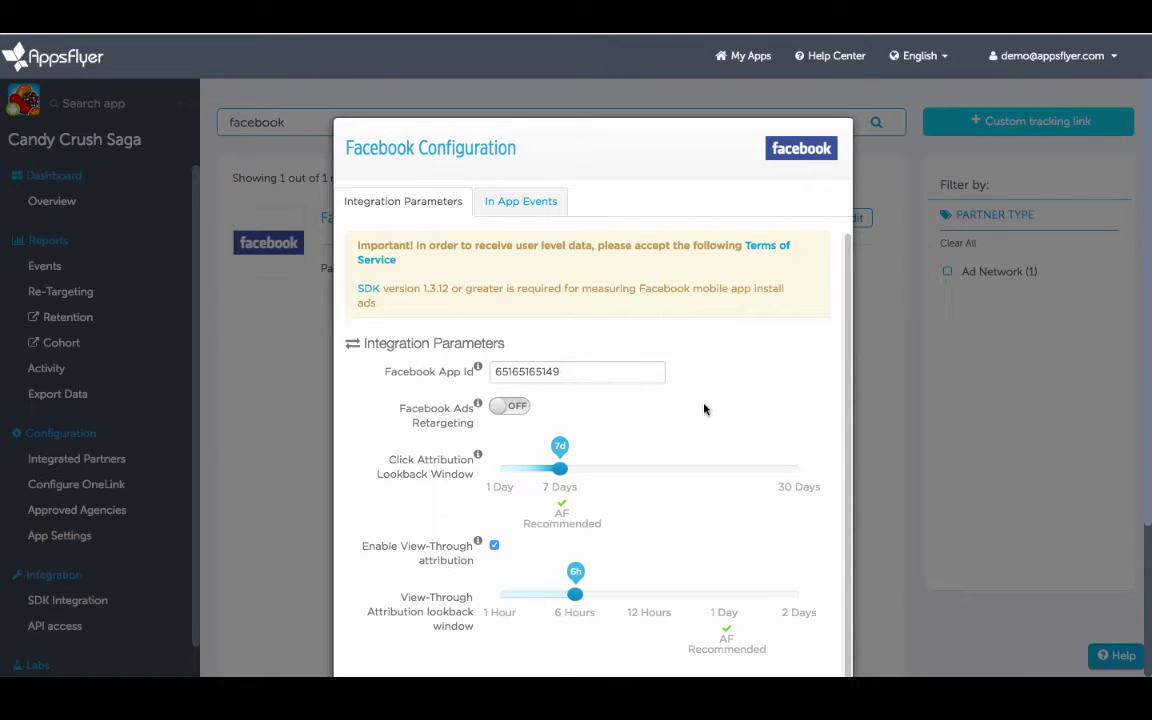
pyautogui.scroll(-5, 710, 416)
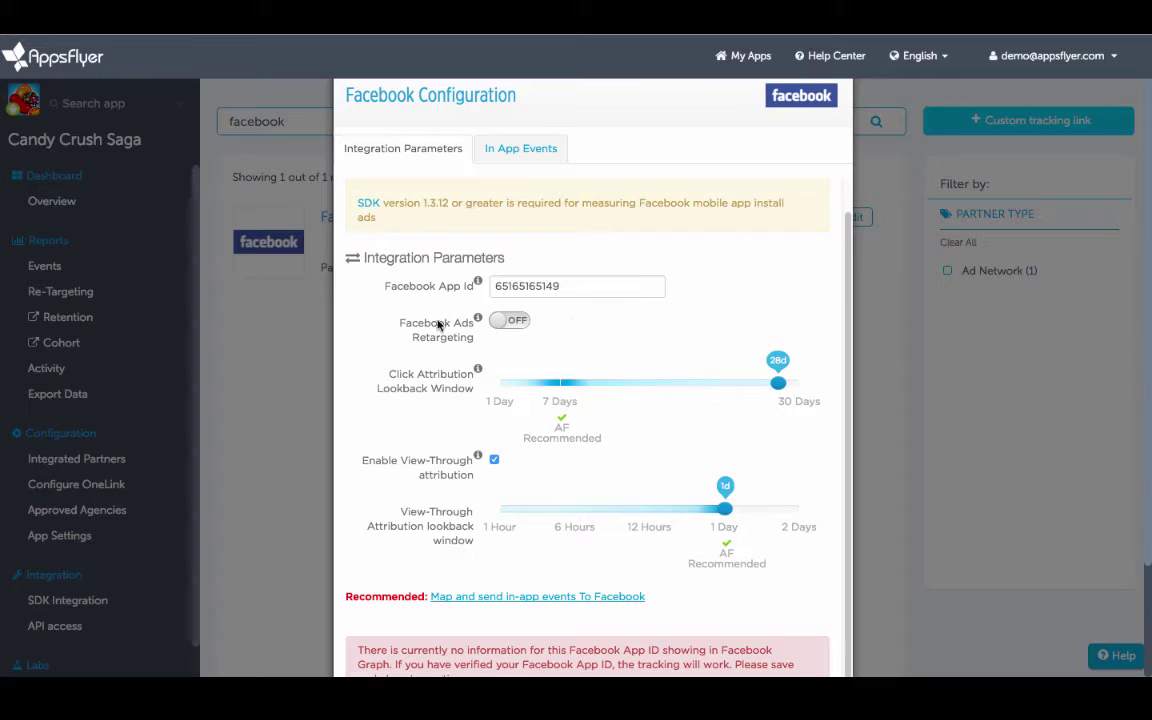
pyautogui.click(515, 321)
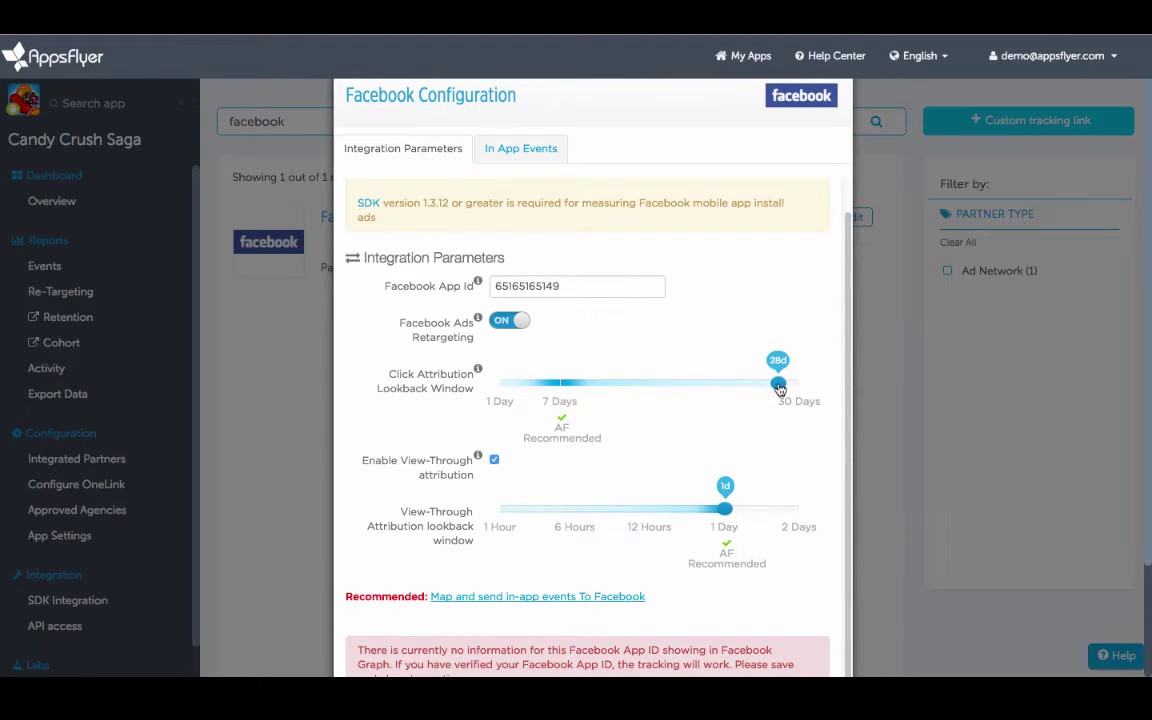
pyautogui.moveTo(780, 390)
pyautogui.mouseDown()
pyautogui.moveTo(676, 389)
pyautogui.moveTo(778, 389)
pyautogui.mouseUp()
pyautogui.scroll(-3, 860, 467)
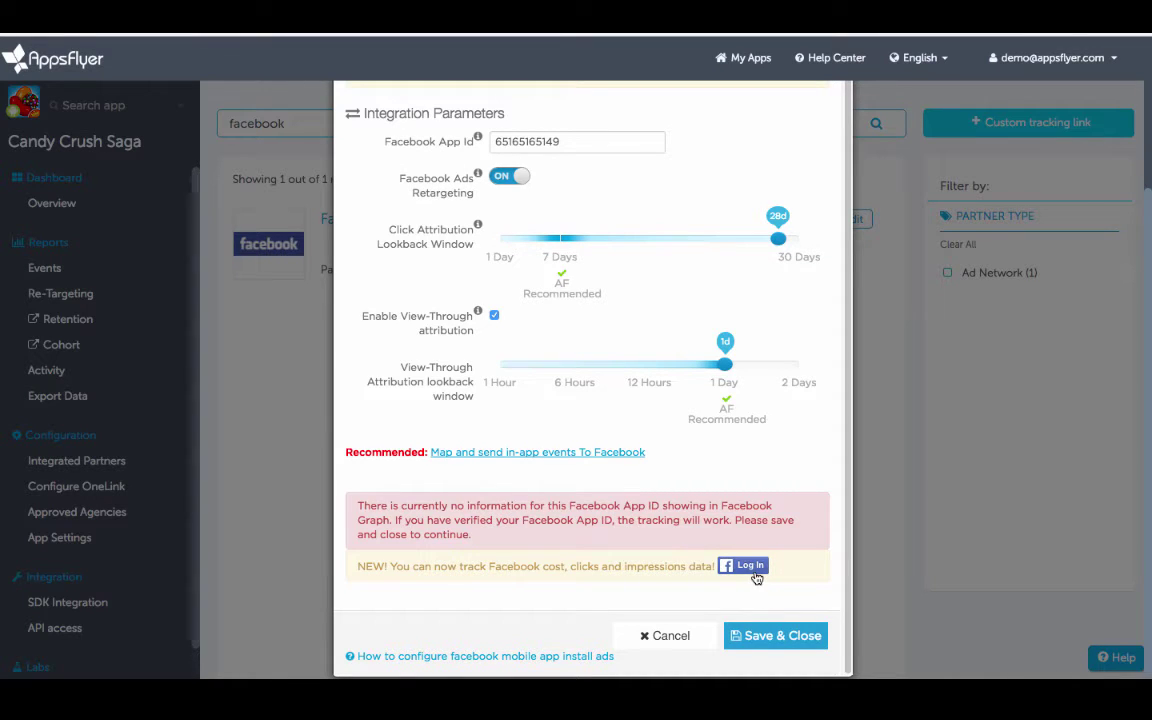
pyautogui.scroll(5, 800, 600)
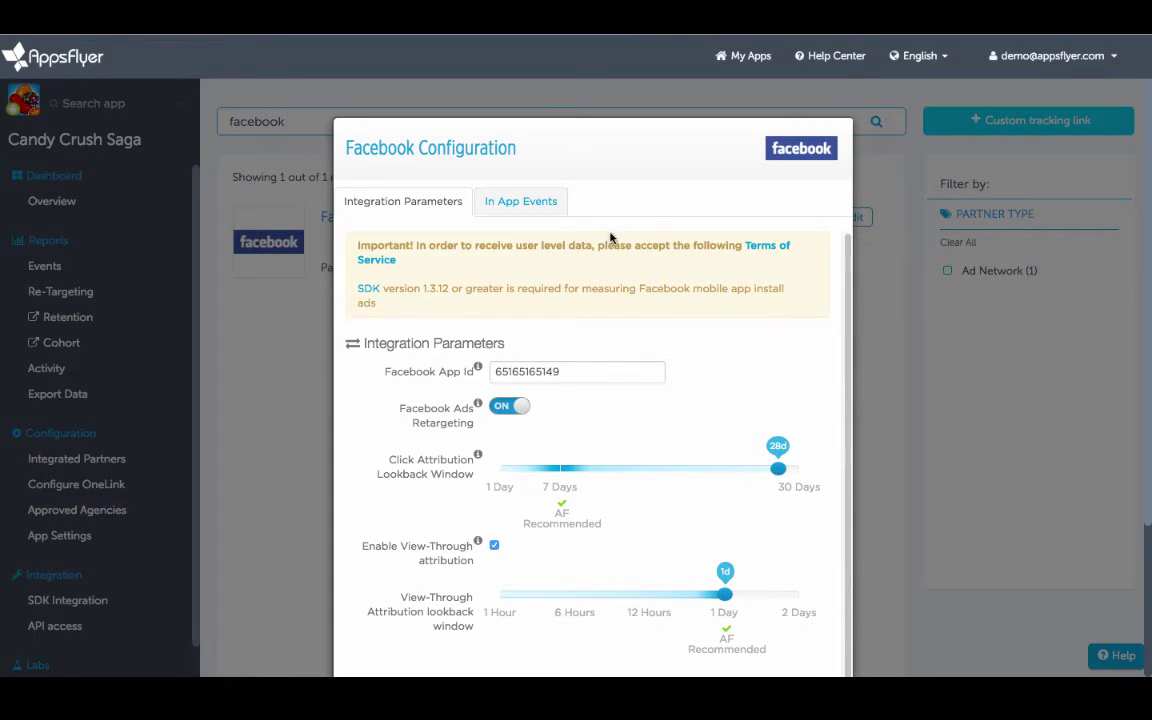
# - Set Facebook to receive All in-app events and acknowledge the notice
pyautogui.click(510, 203)
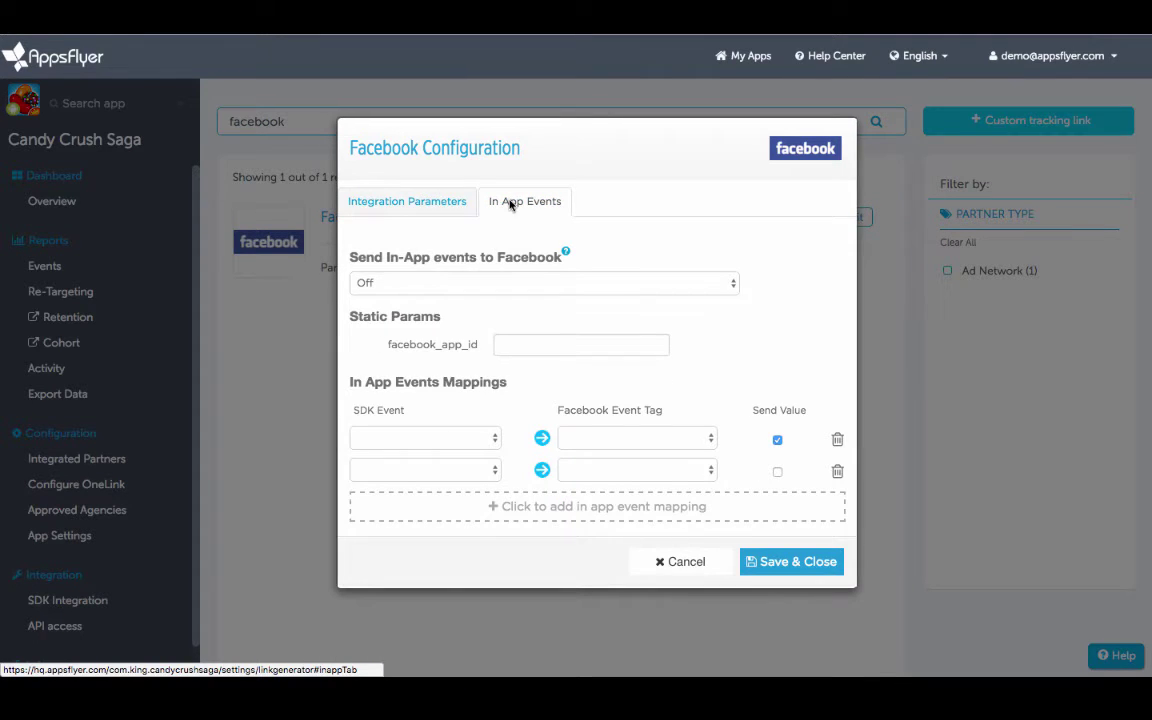
pyautogui.click(517, 284)
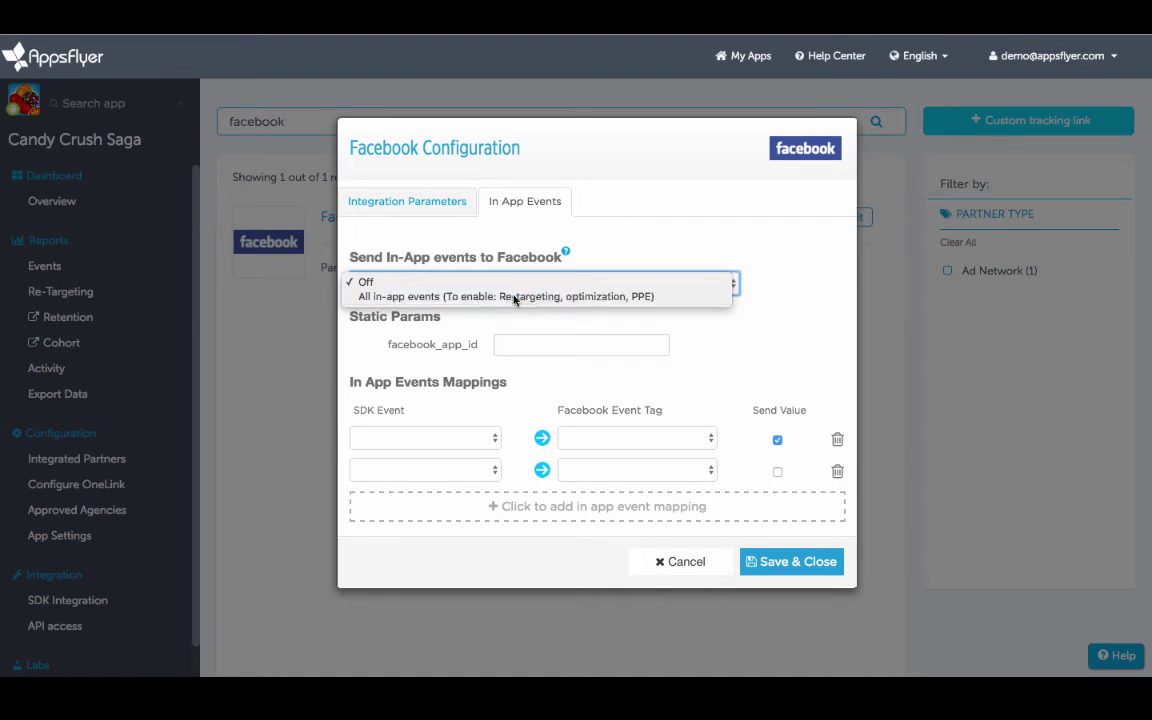
pyautogui.click(514, 296)
pyautogui.click(700, 396)
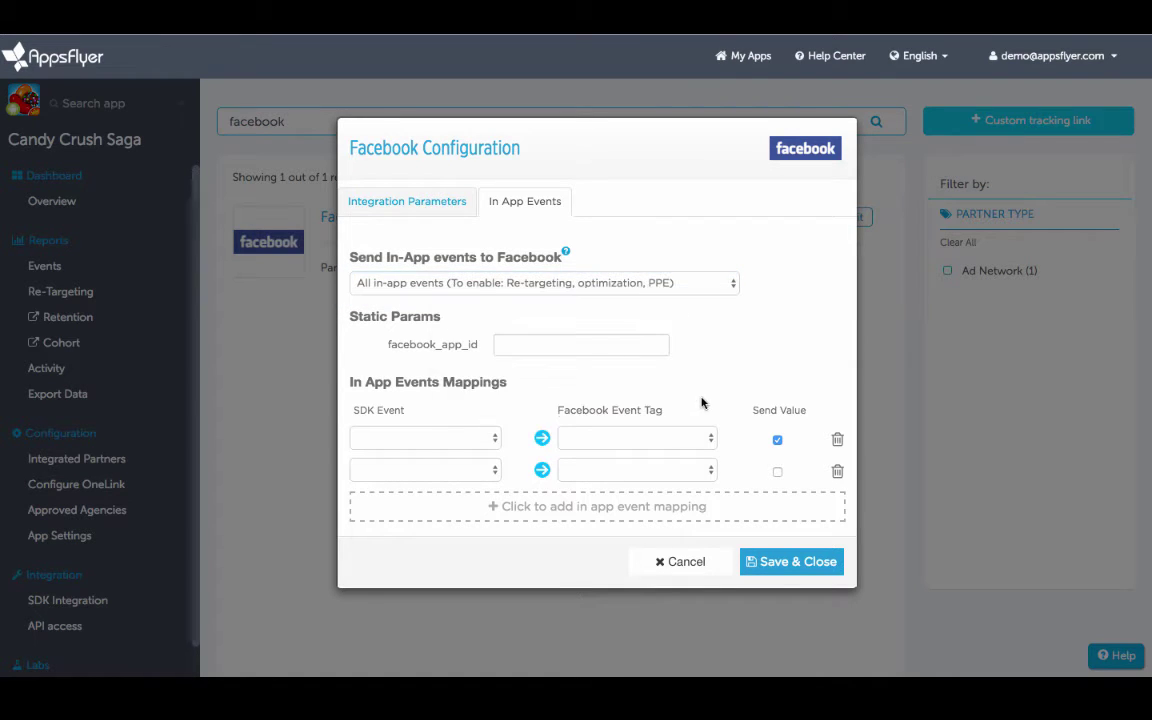
# - Map the SDK event purchase to fb_mobile_purchase and save the Facebook configuration
pyautogui.click(493, 441)
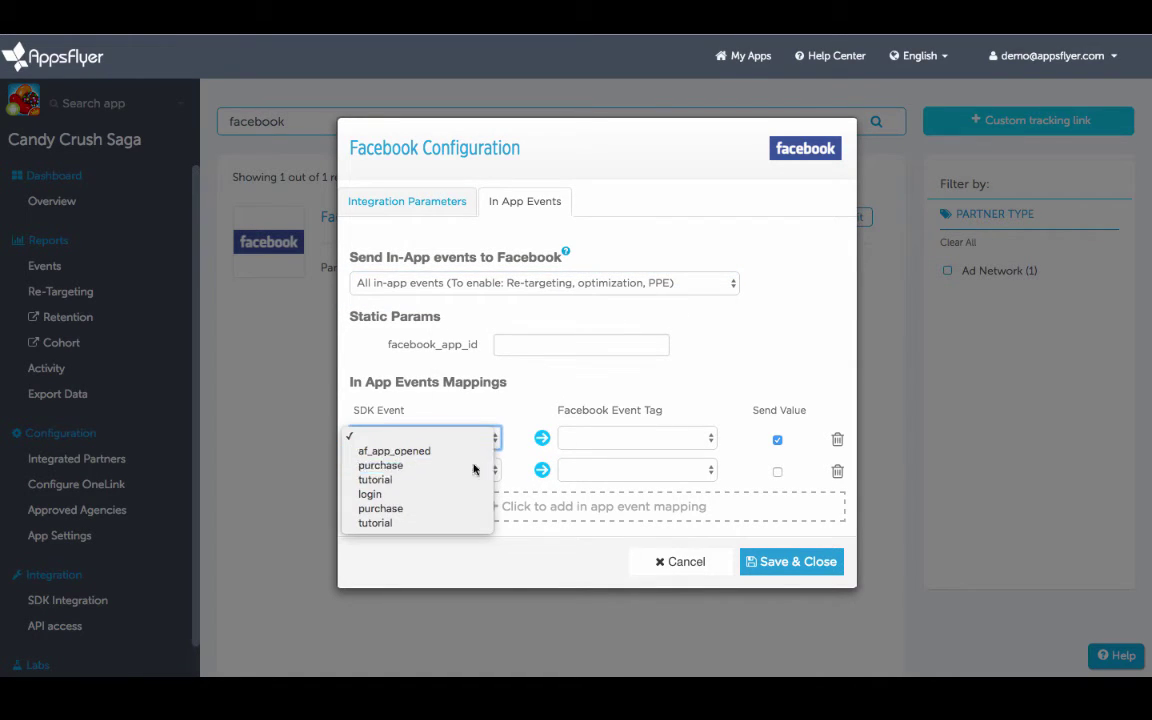
pyautogui.click(476, 468)
pyautogui.click(688, 441)
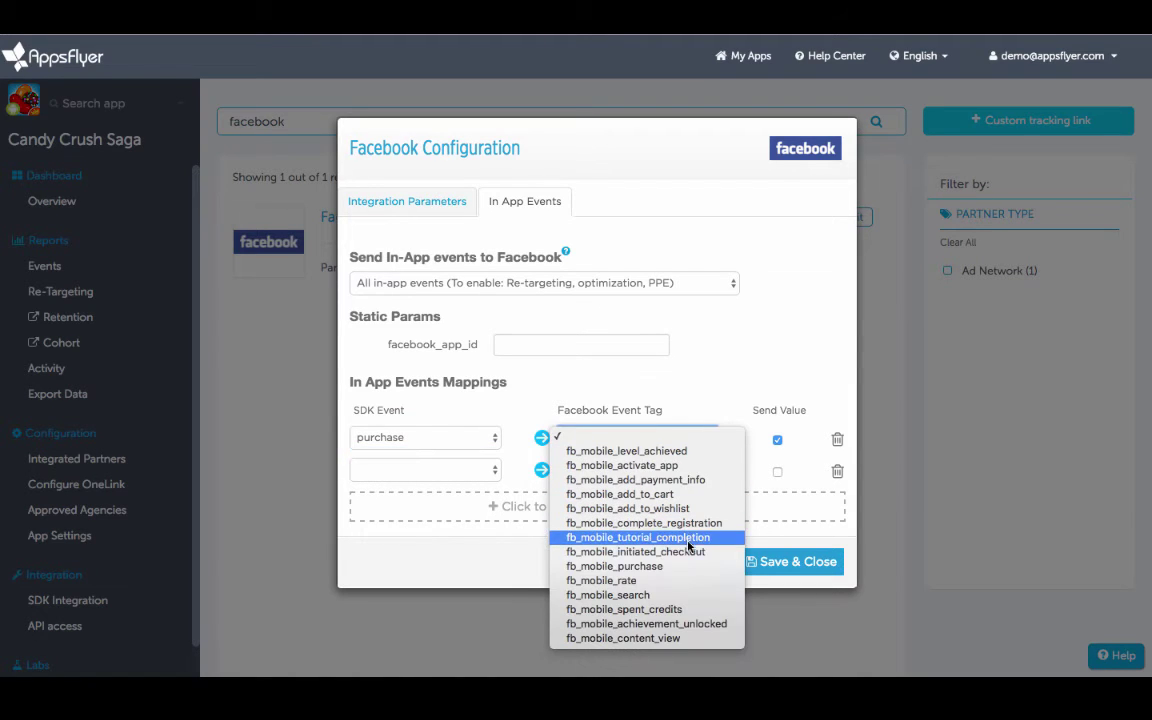
pyautogui.click(692, 566)
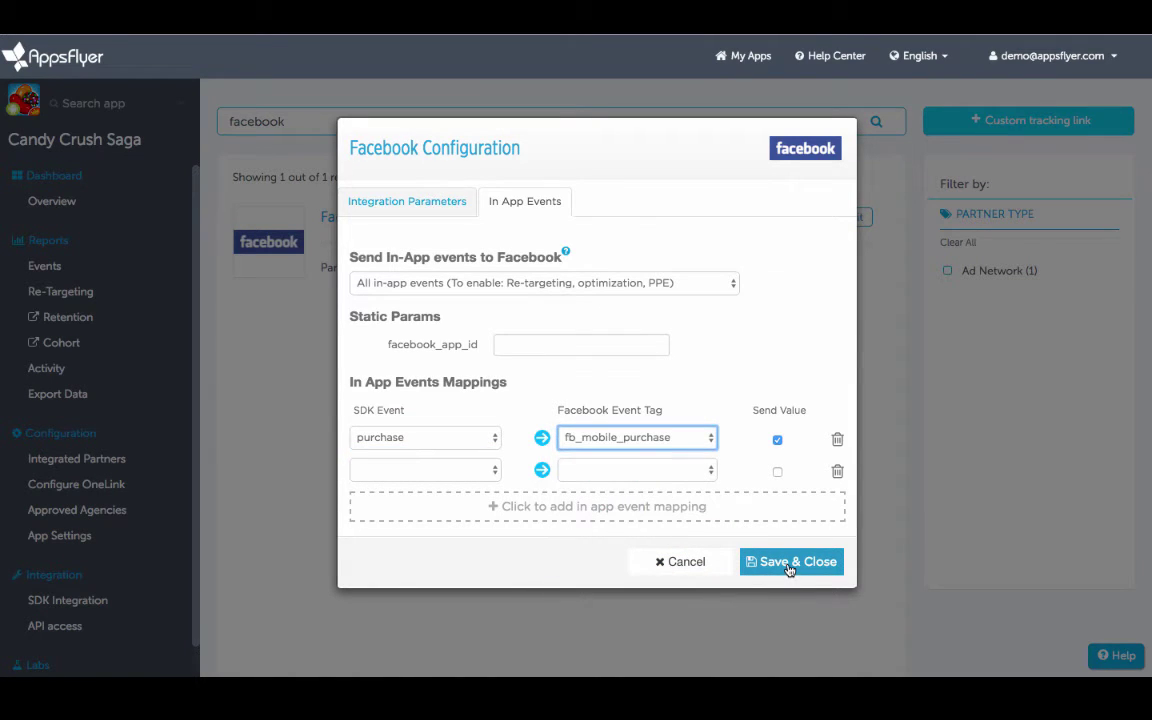
pyautogui.click(790, 566)
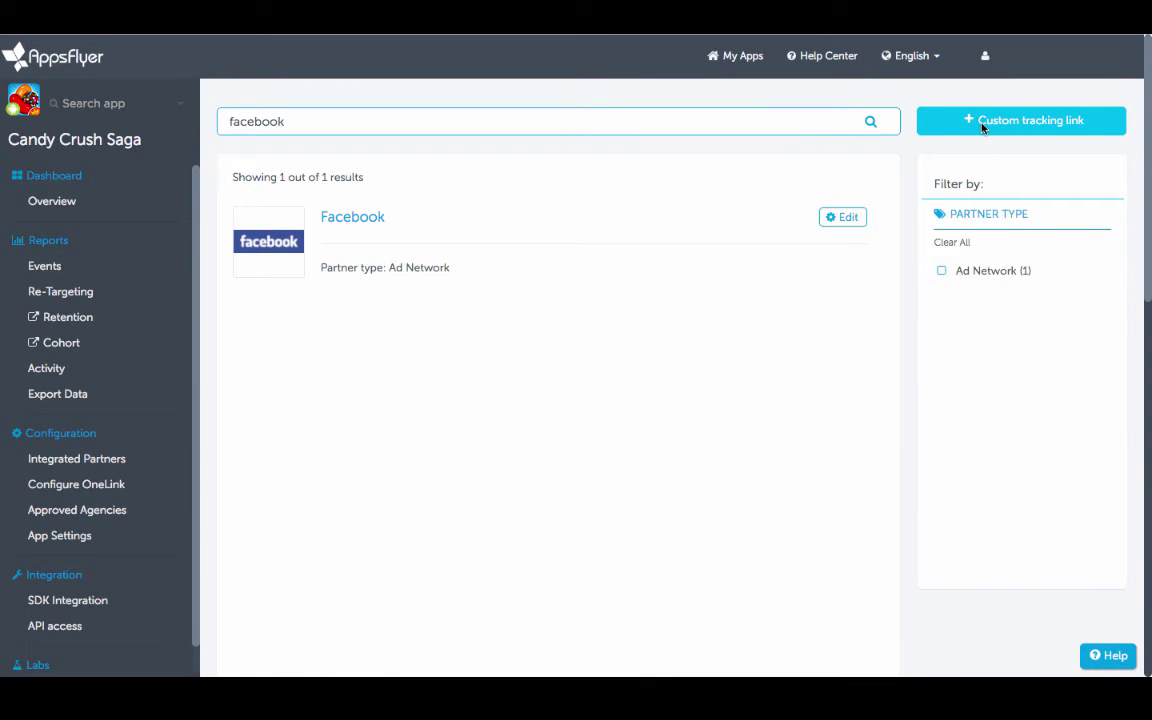
# - Preview custom tracking links for the Social Facebook, Email and QR channels
pyautogui.click(983, 127)
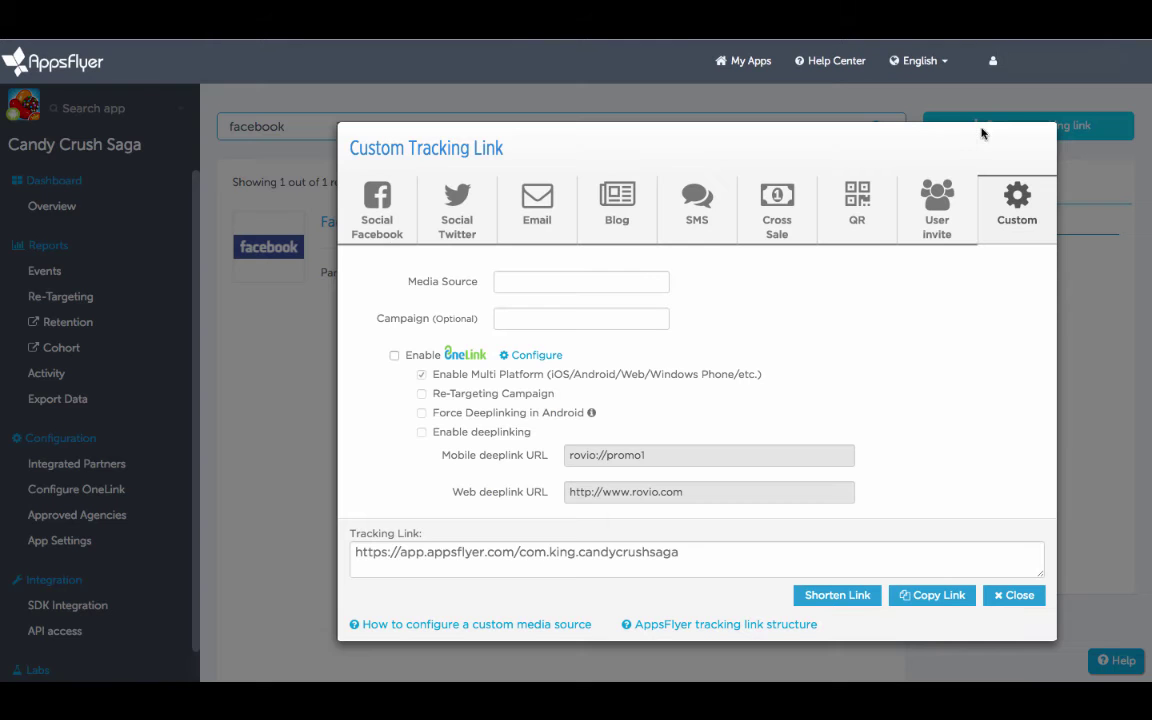
pyautogui.click(398, 215)
pyautogui.click(536, 212)
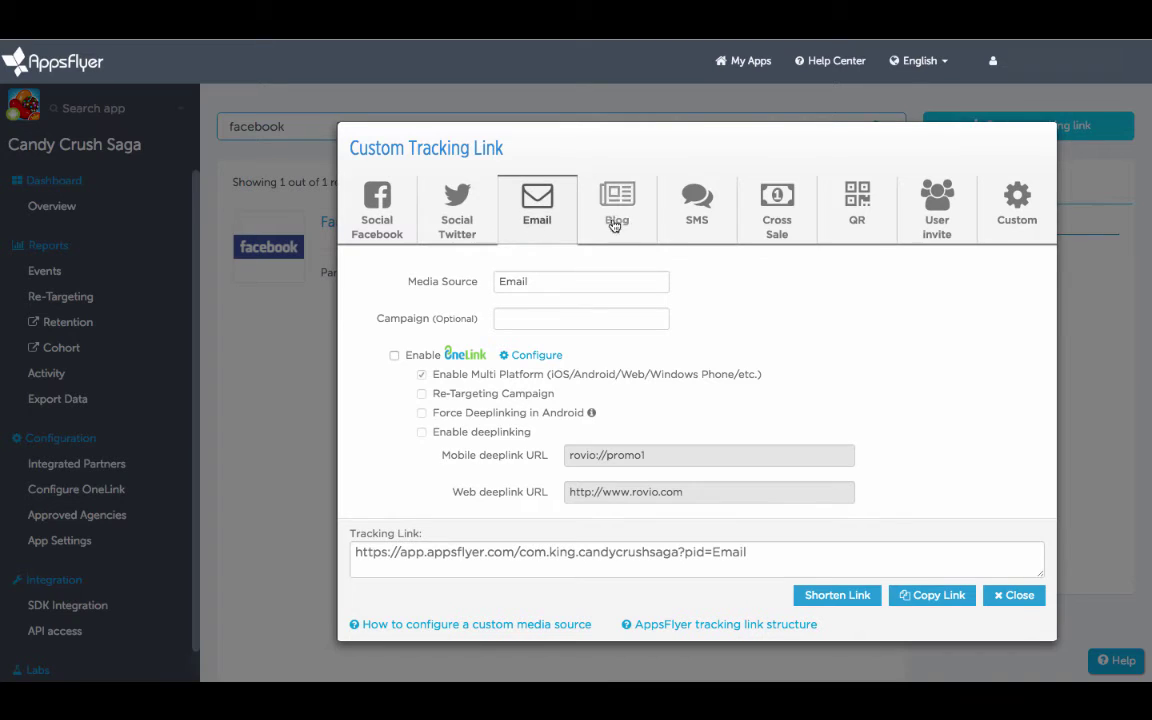
pyautogui.click(853, 222)
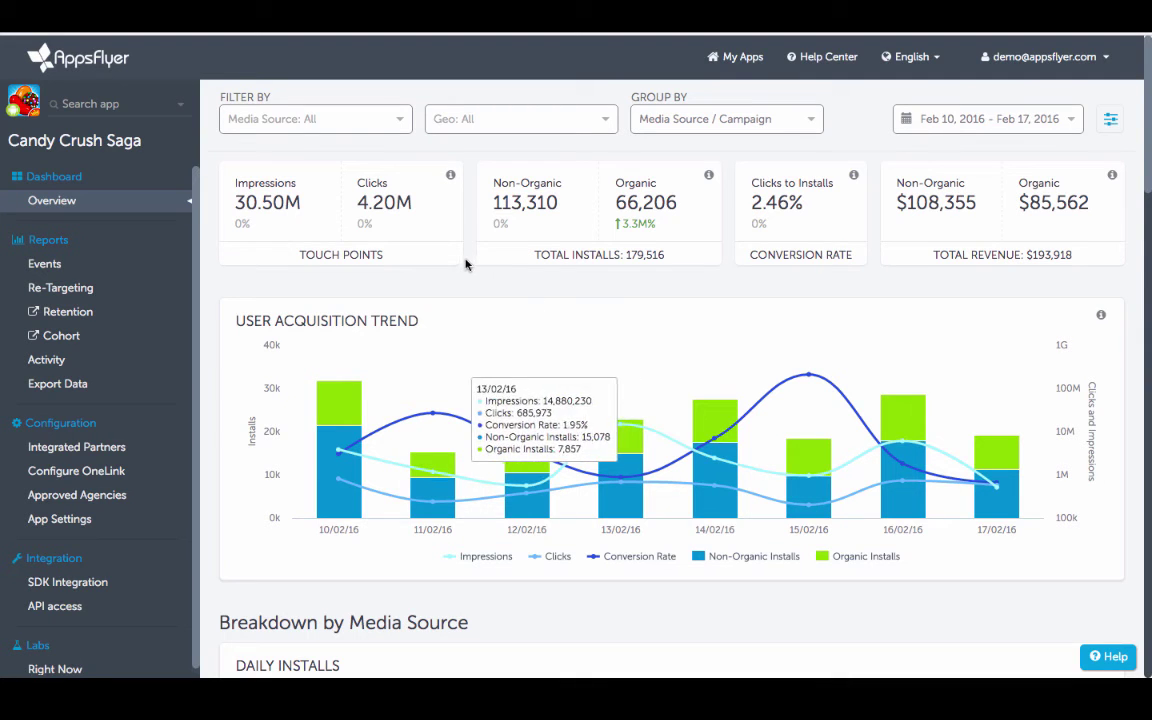
# - Filter the overview to Facebook Ads, grouped by Media Source / Campaign
pyautogui.click(382, 122)
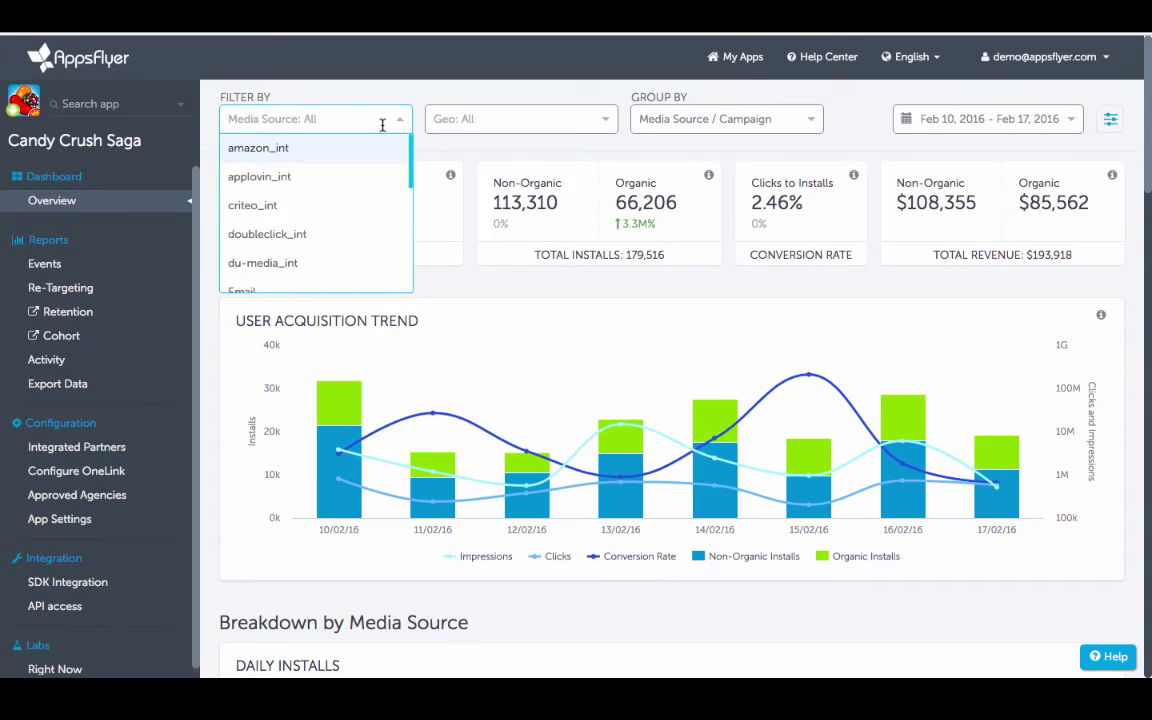
pyautogui.write('fa')
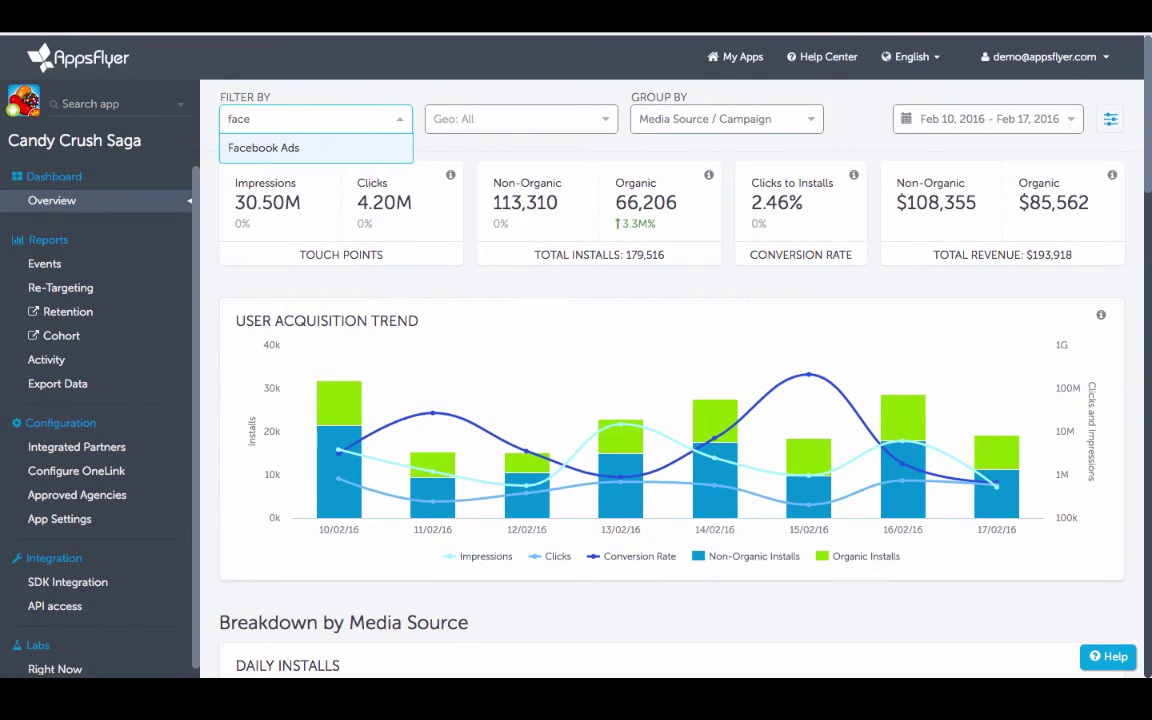
pyautogui.write('ce')
pyautogui.click(306, 147)
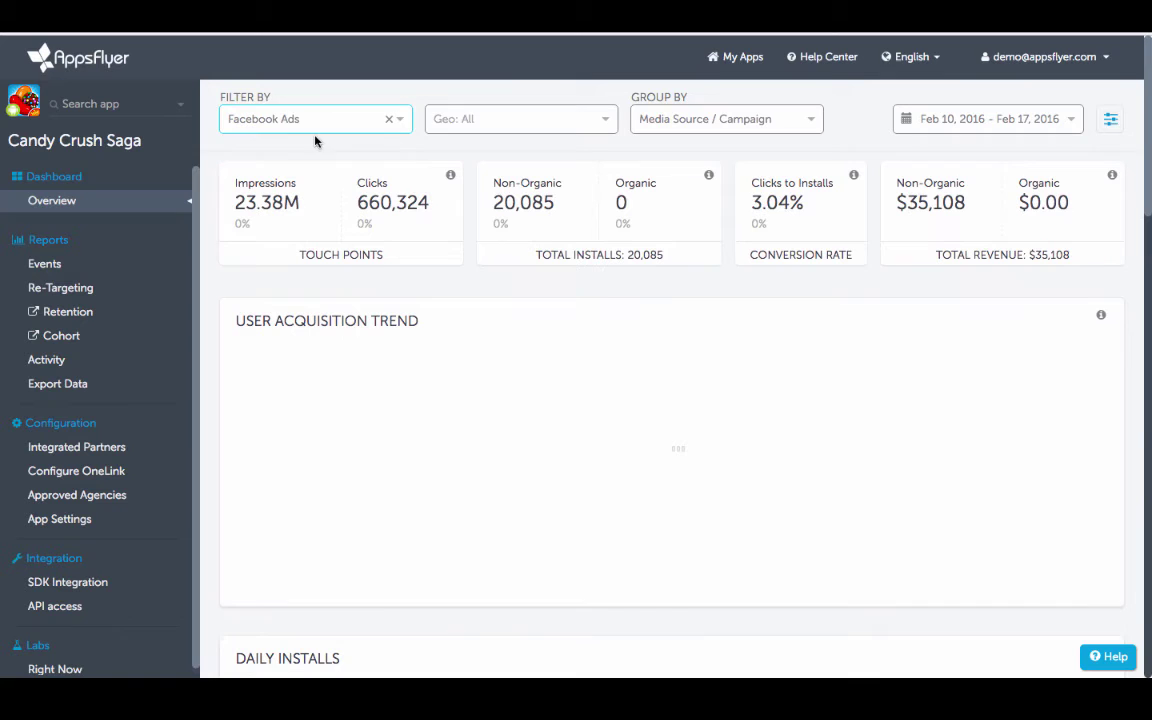
pyautogui.click(680, 124)
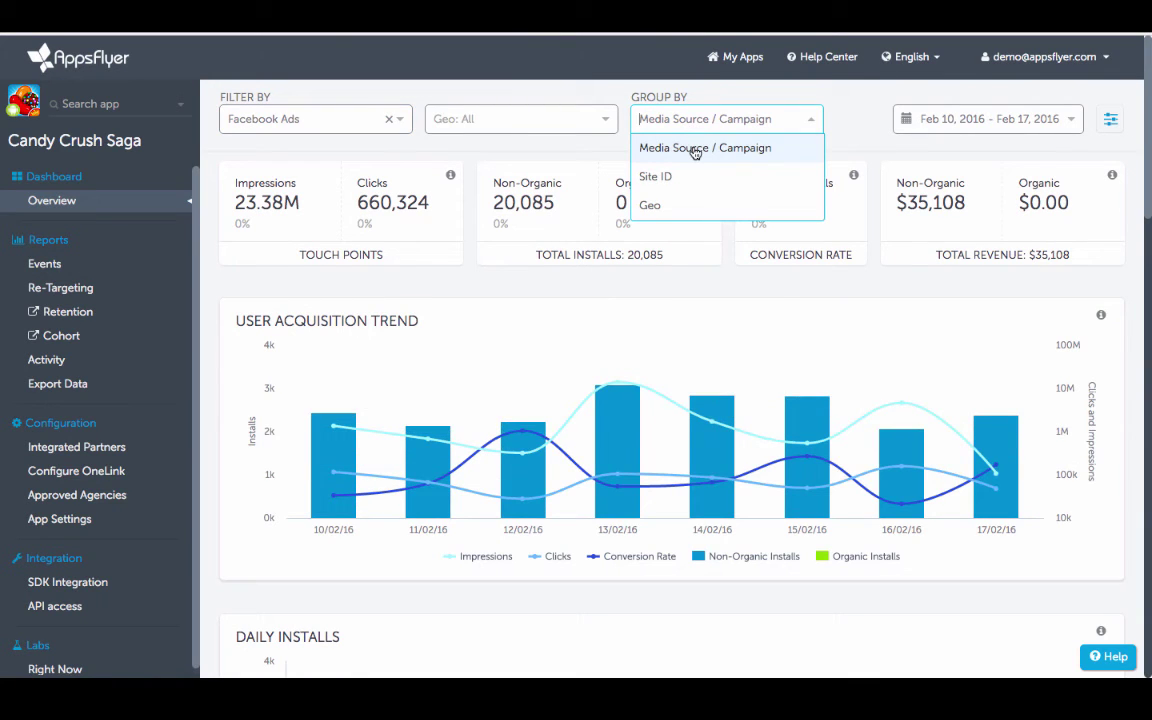
pyautogui.click(696, 150)
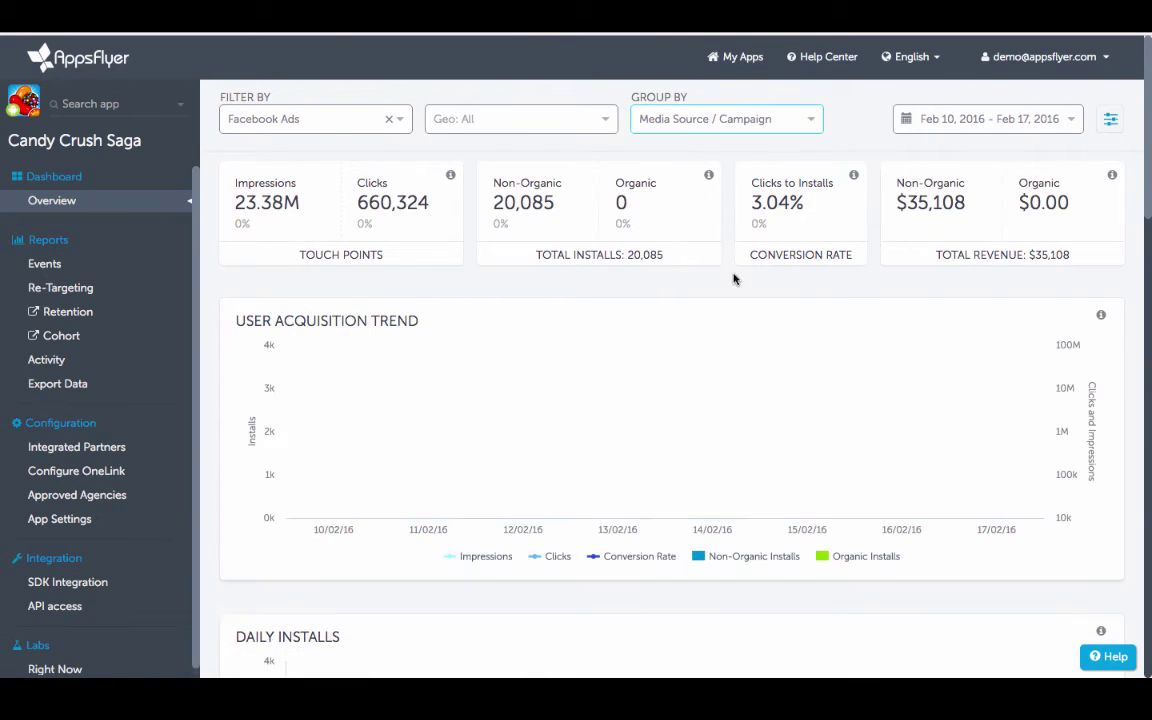
# - Drill into the 25-30_F_US campaign's ad sets
pyautogui.scroll(-8, 748, 258)
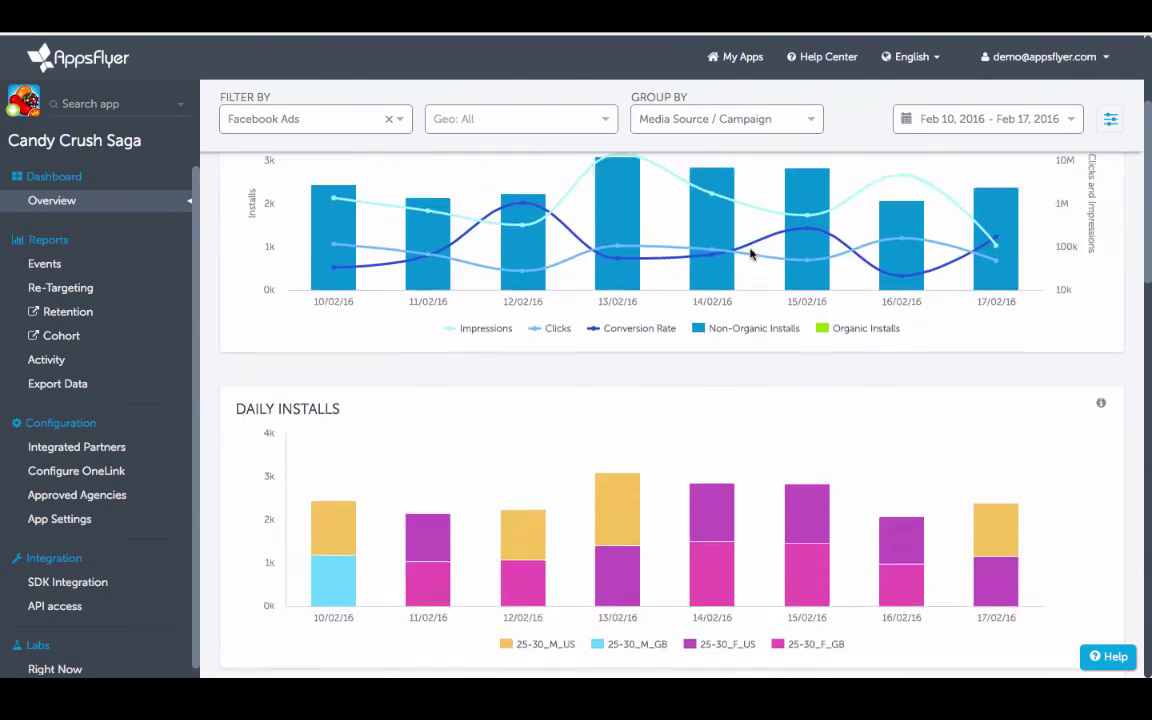
pyautogui.scroll(-3, 751, 251)
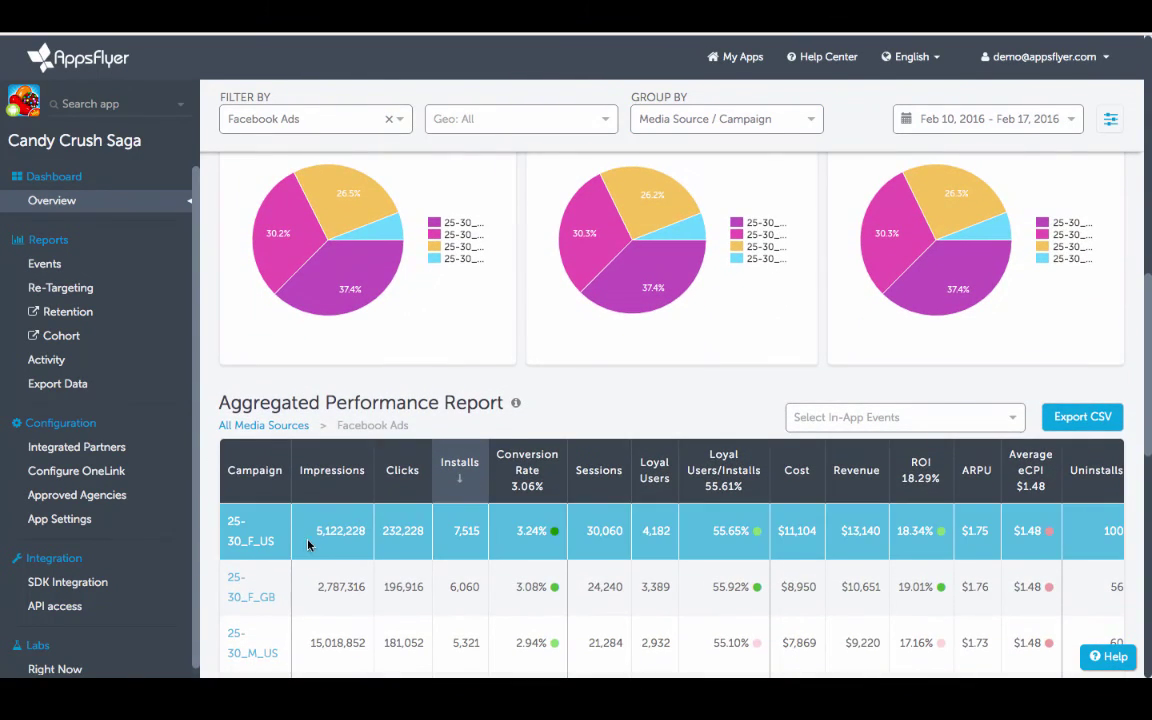
pyautogui.click(266, 541)
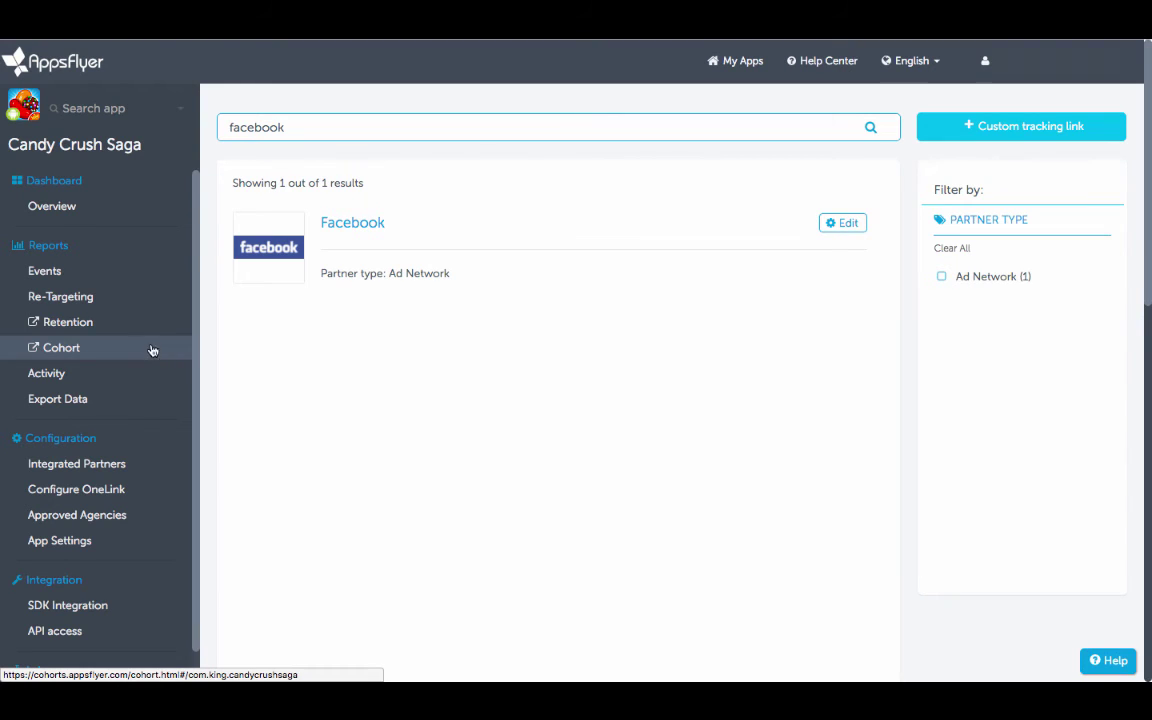
# - Open the Retention report and view the Aug 07–13, 2016 retention table by media source
pyautogui.click(121, 330)
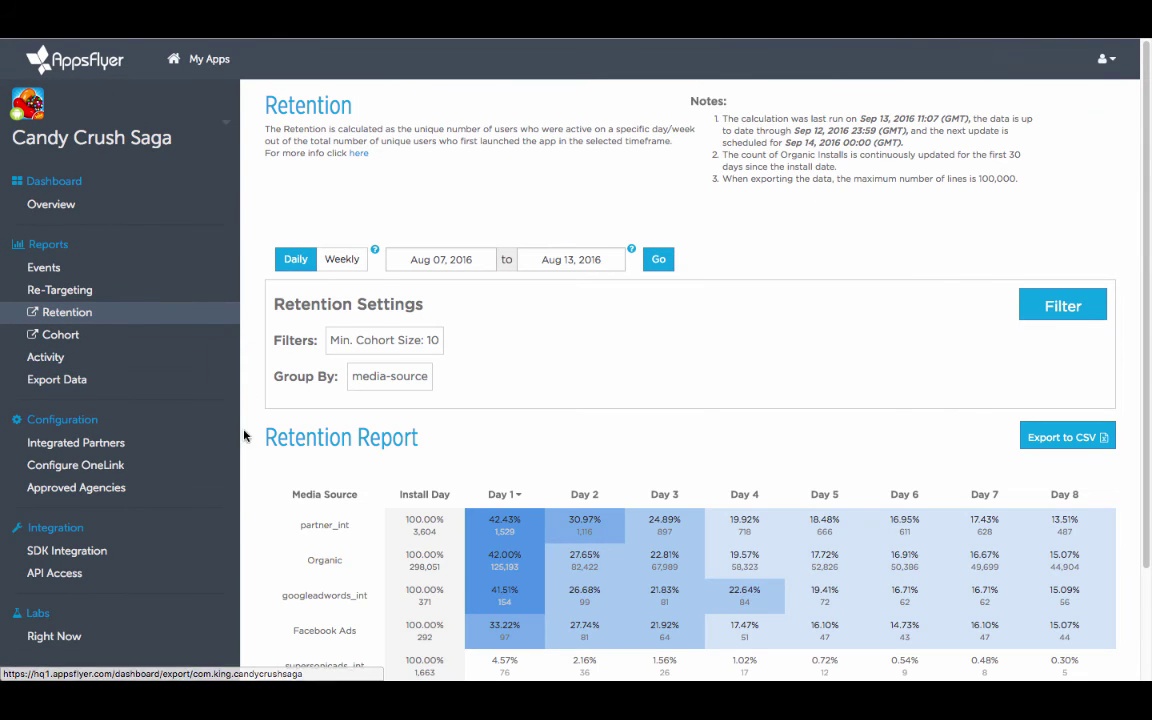
pyautogui.scroll(-2, 258, 461)
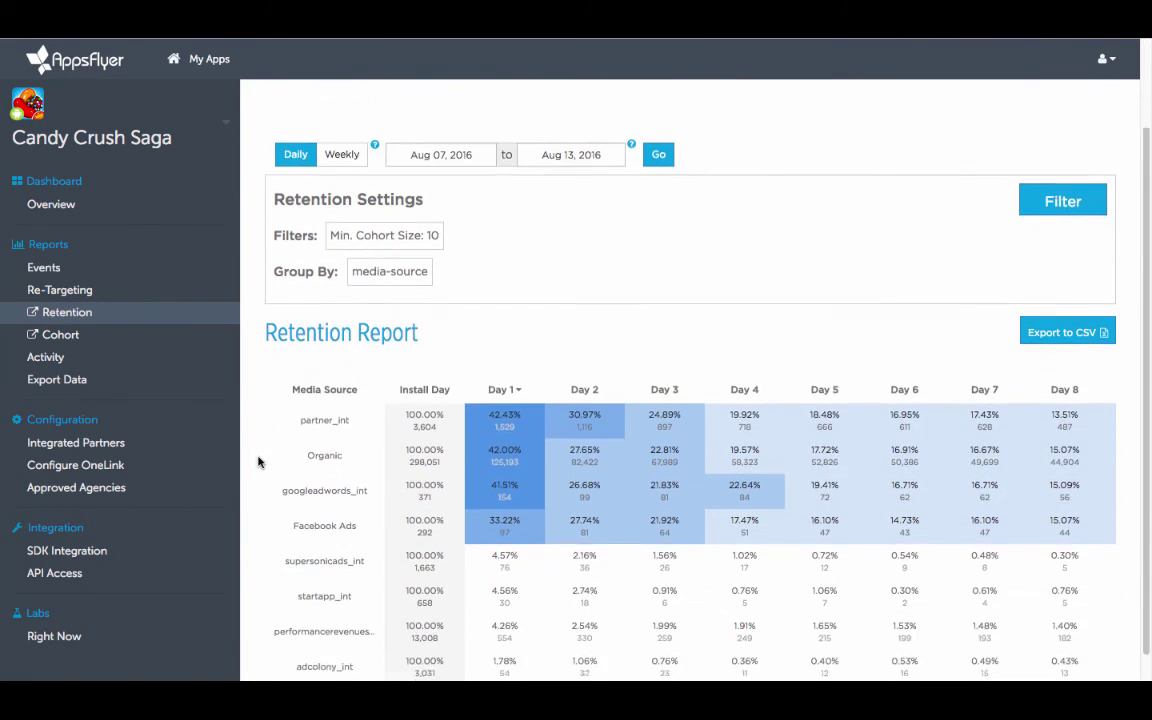
pyautogui.scroll(-1, 258, 461)
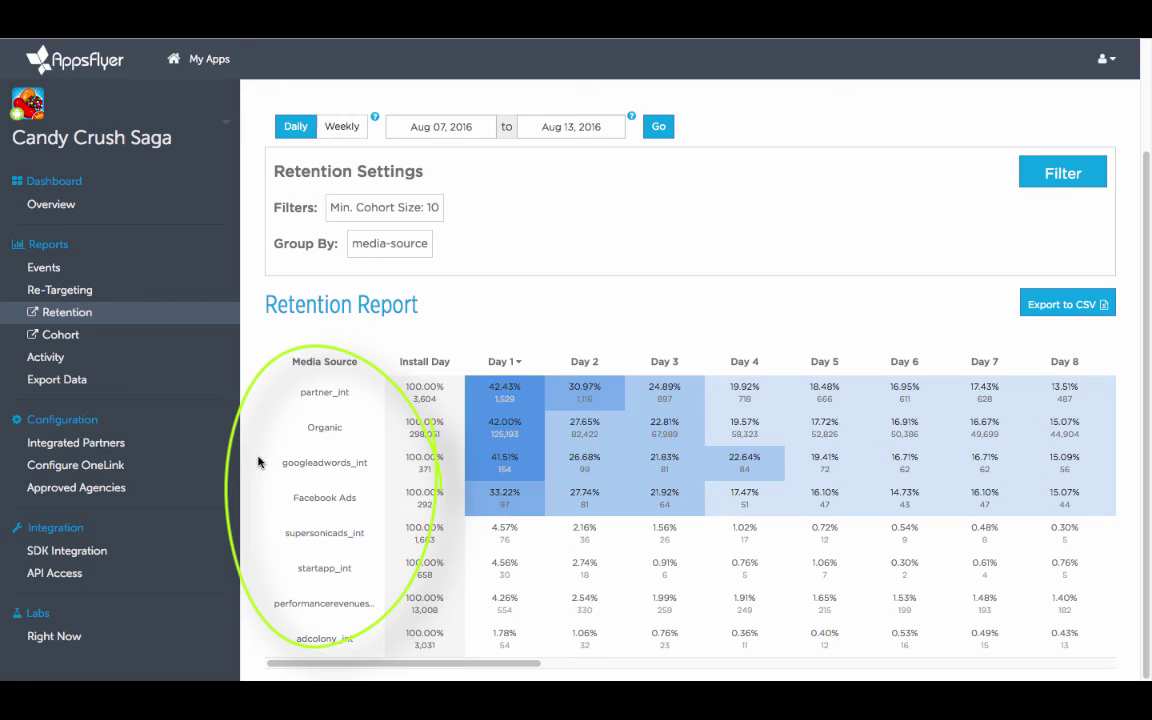
# - Open Export Data and browse down through Raw Data to Re-Targeting Reports
pyautogui.click(188, 381)
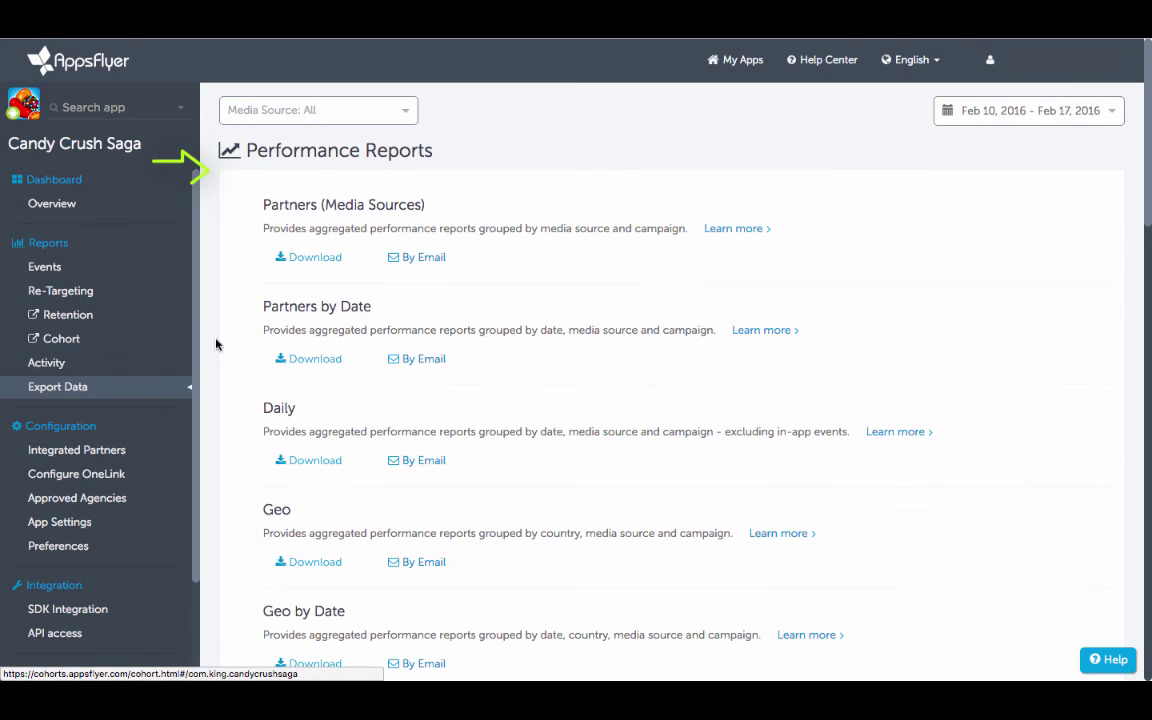
pyautogui.scroll(-4, 233, 345)
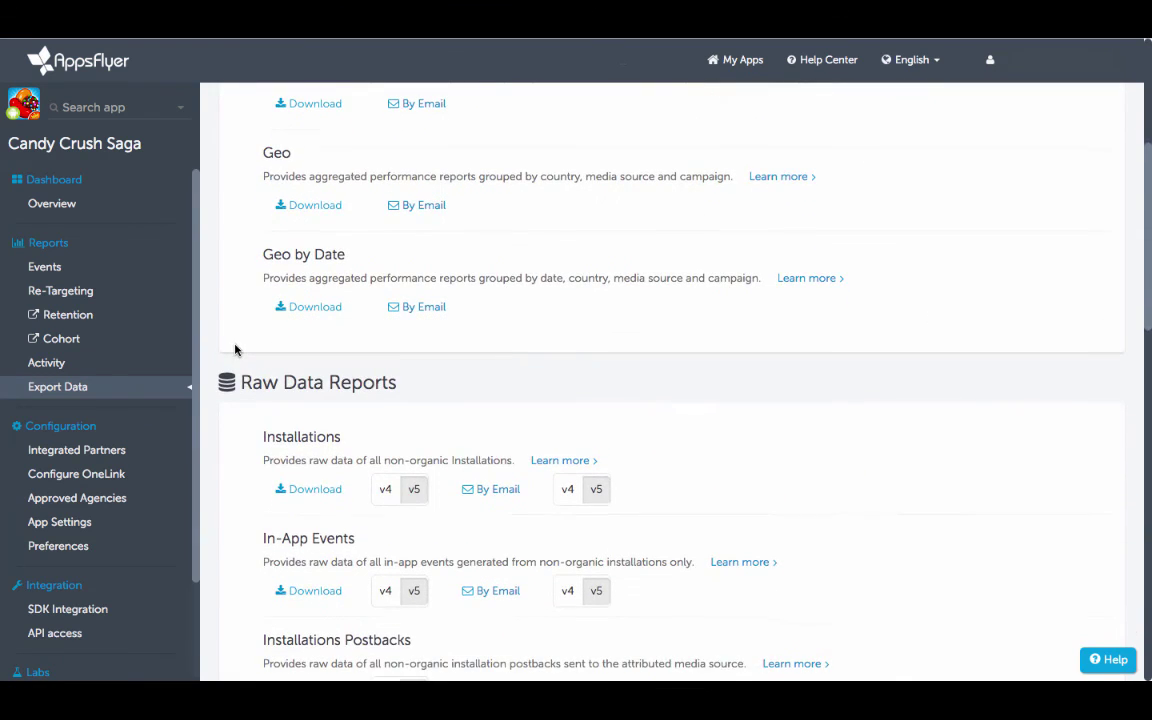
pyautogui.scroll(-5, 236, 348)
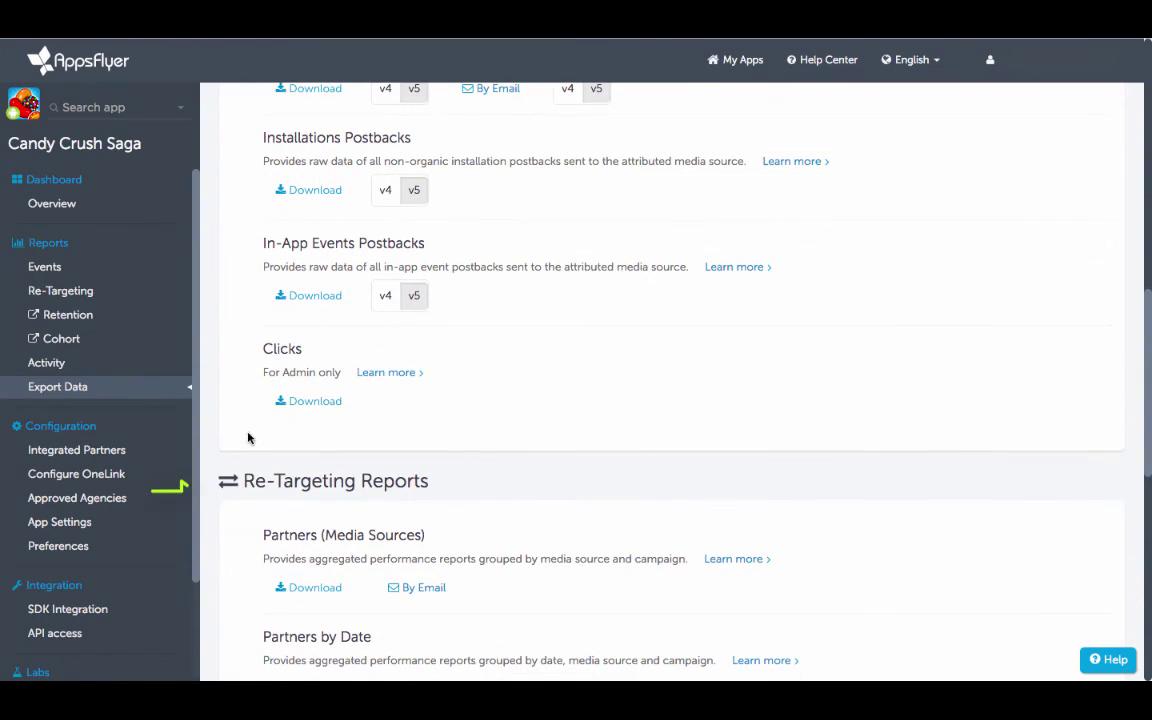